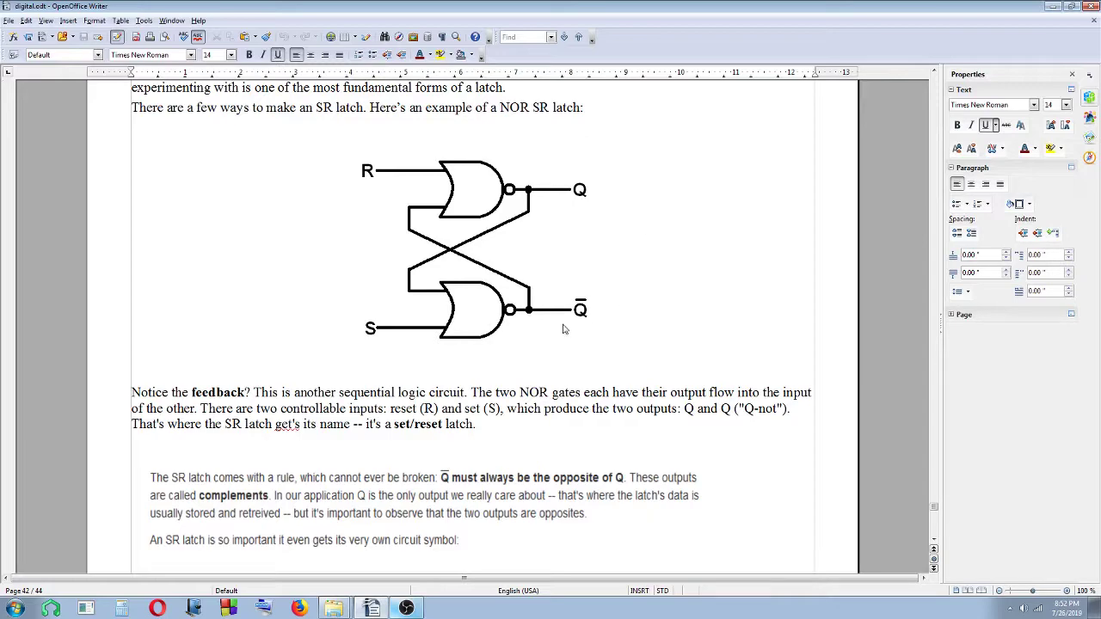
- Minimize the OpenOffice Writer SR latch document to reveal the Windows desktop
left_click(1053, 6)
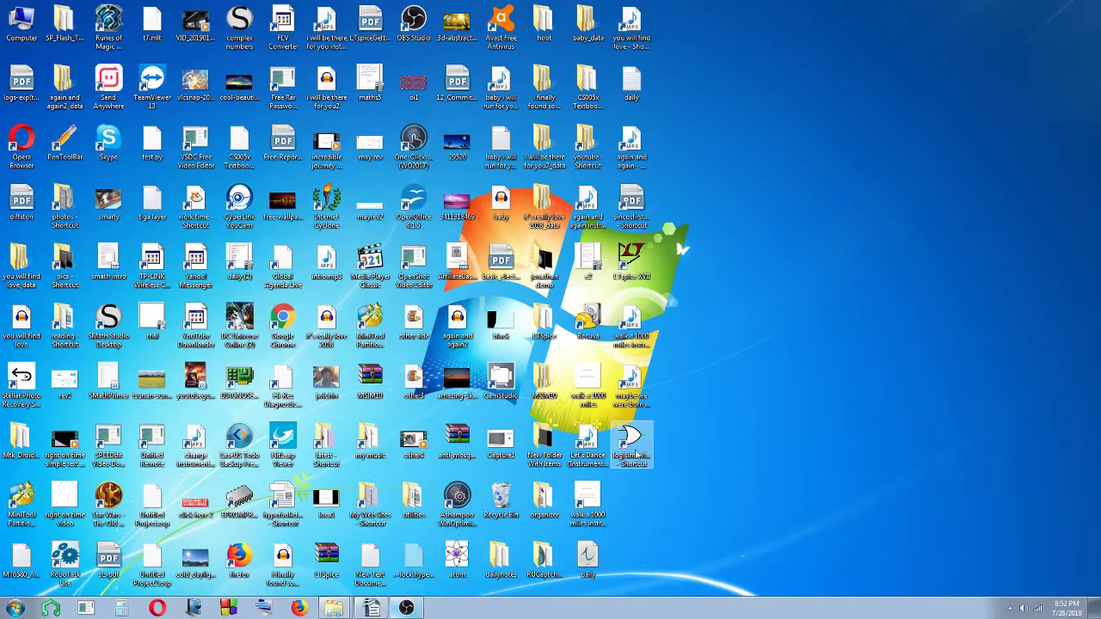
- Launch Logisim from its desktop shortcut and bring the Writer latch document back to the front
left_click(636, 452)
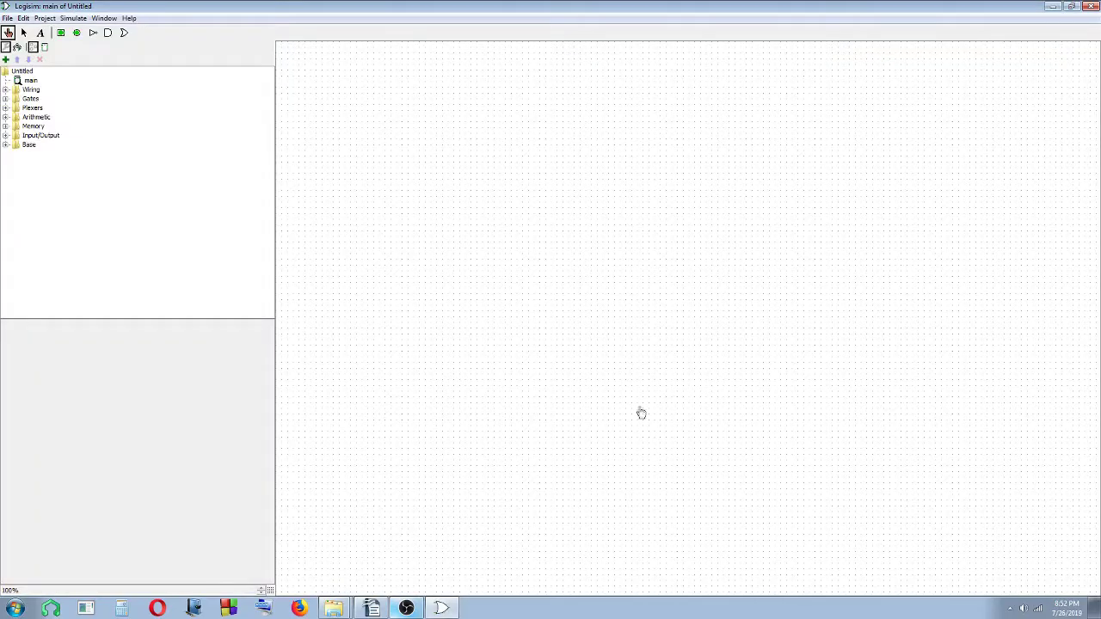
left_click(375, 606)
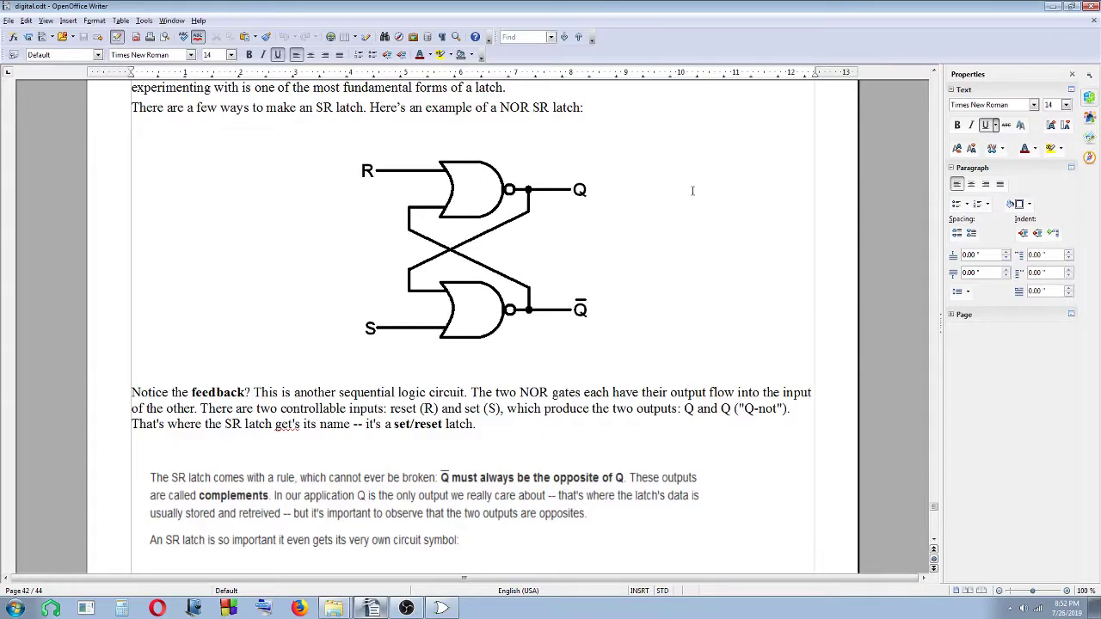
- Minimize Writer so the empty untitled Logisim circuit window is showing
left_click(1051, 7)
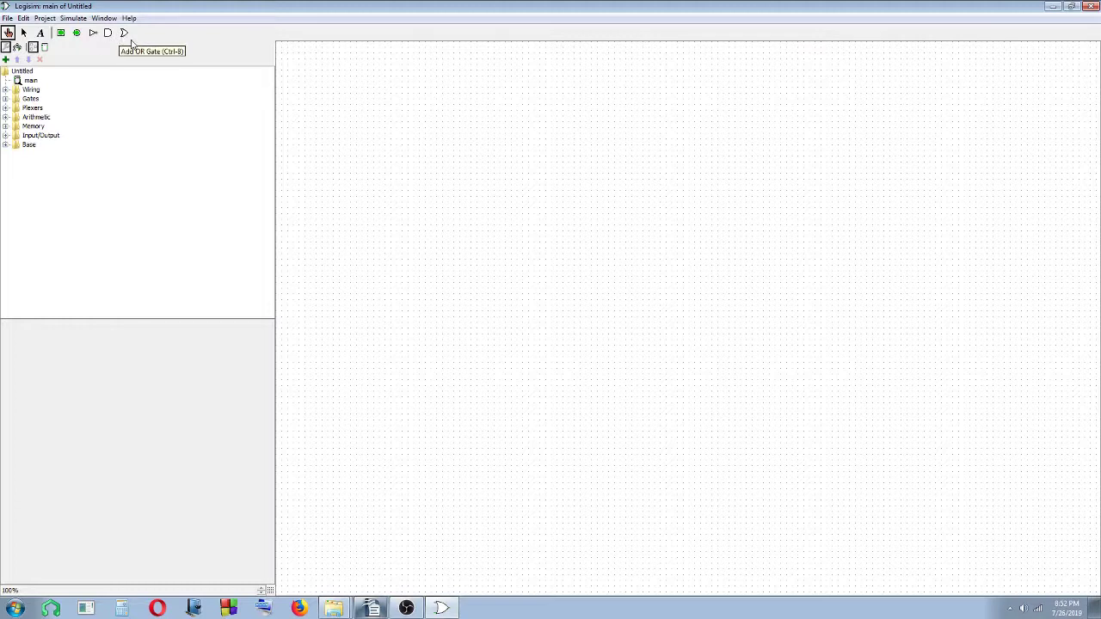
- Place two NOR gates from the Gates folder, one above the other, then view the Writer diagram
double_click(31, 99)
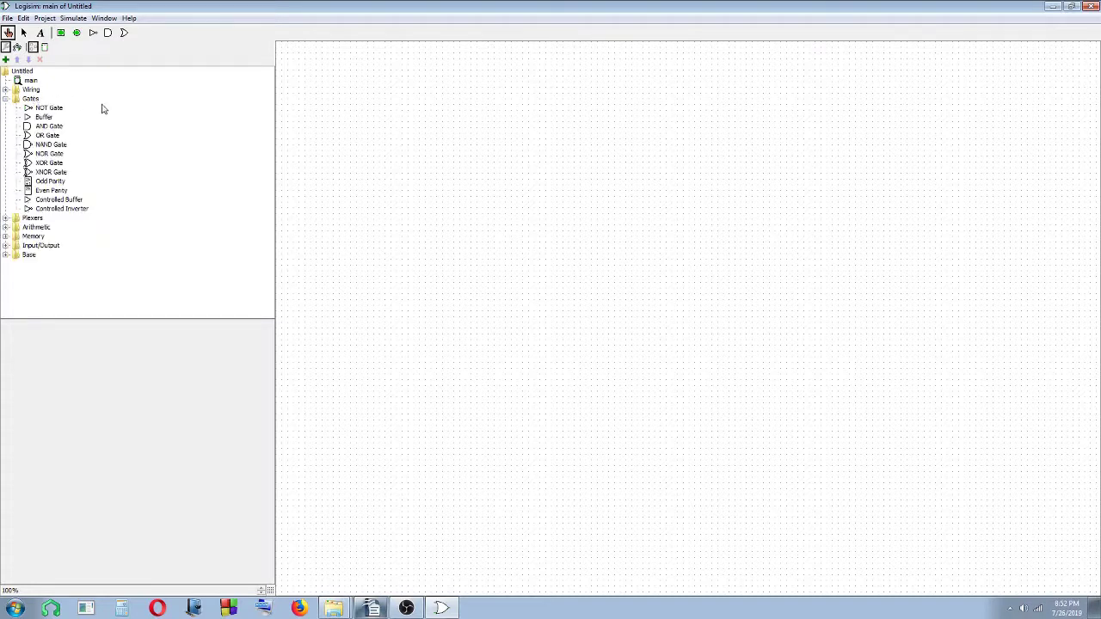
left_click(50, 153)
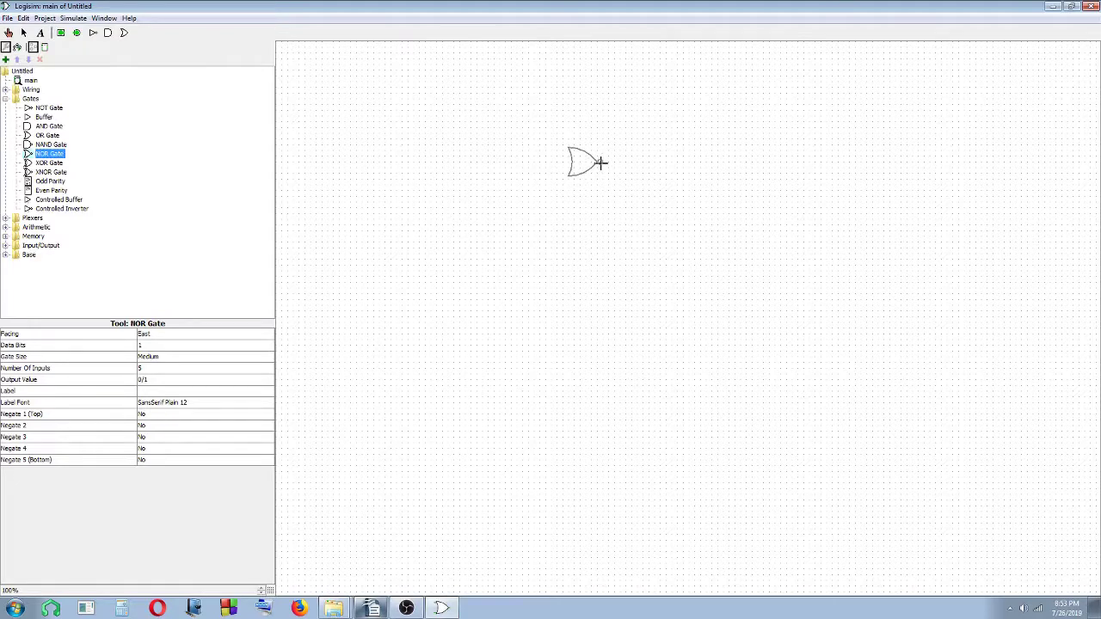
left_click(576, 168)
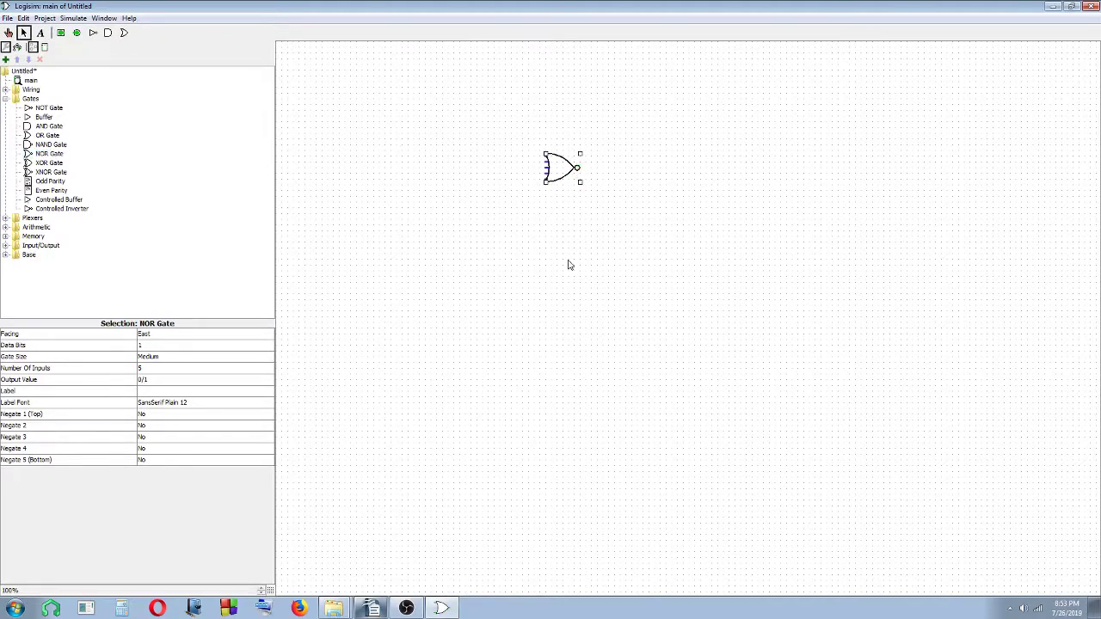
left_click(49, 147)
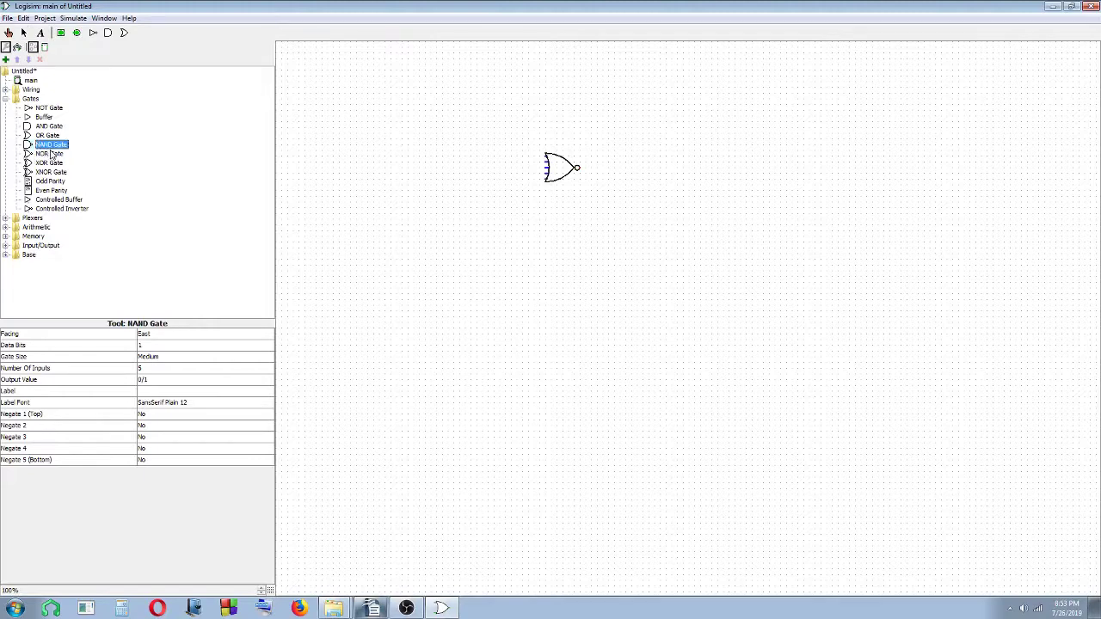
left_click(50, 153)
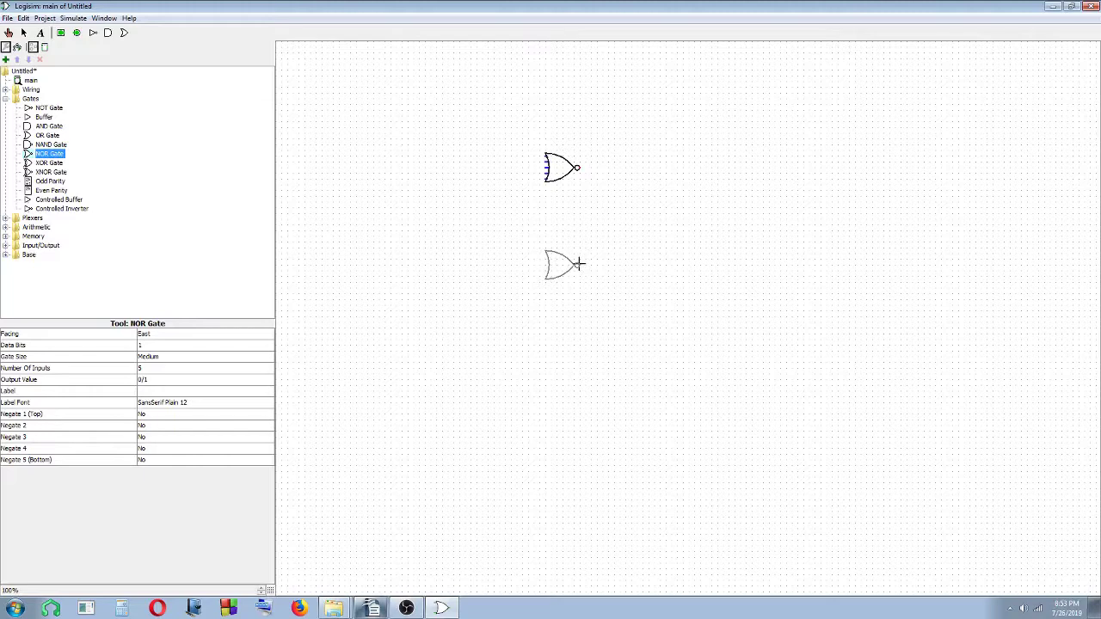
left_click(578, 264)
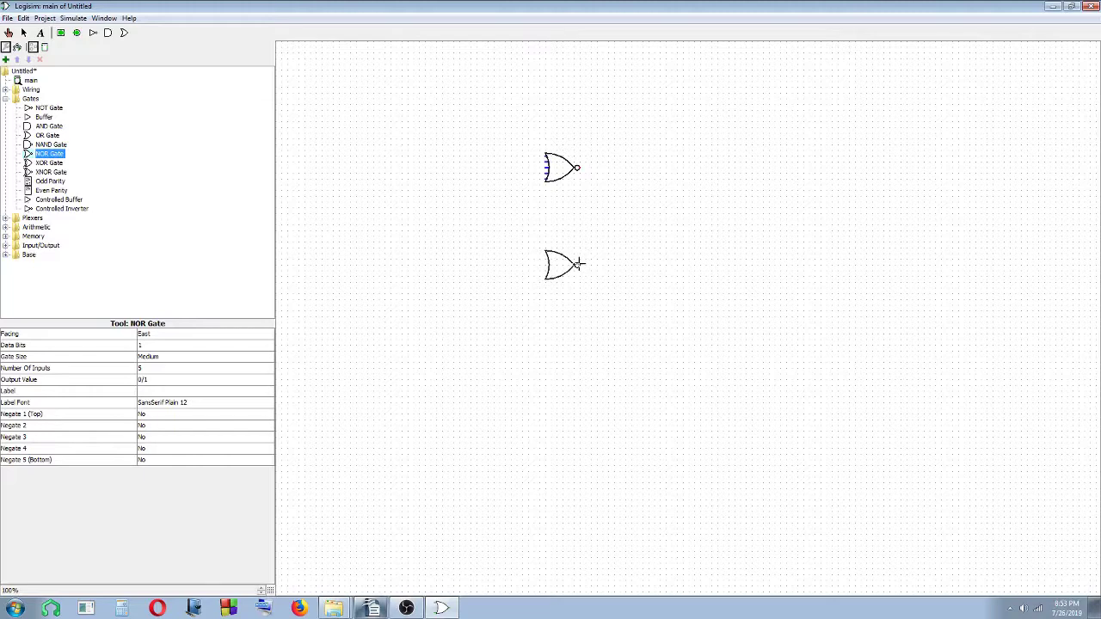
left_click(372, 609)
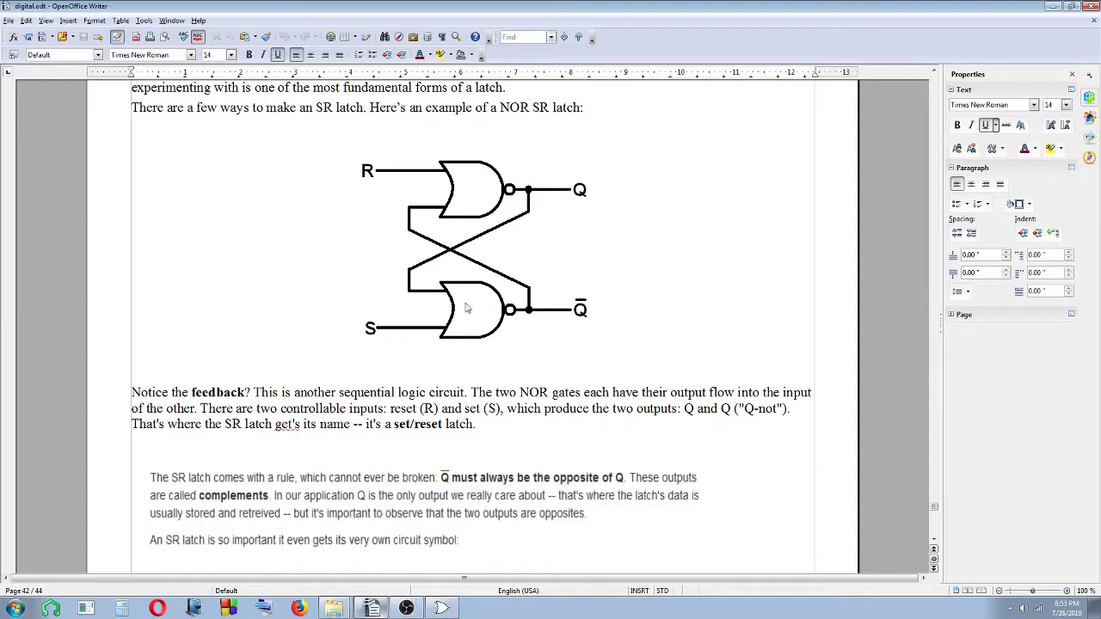
- Draw wires leftward from the top gate's upper input and the bottom gate's lower input
left_click(443, 609)
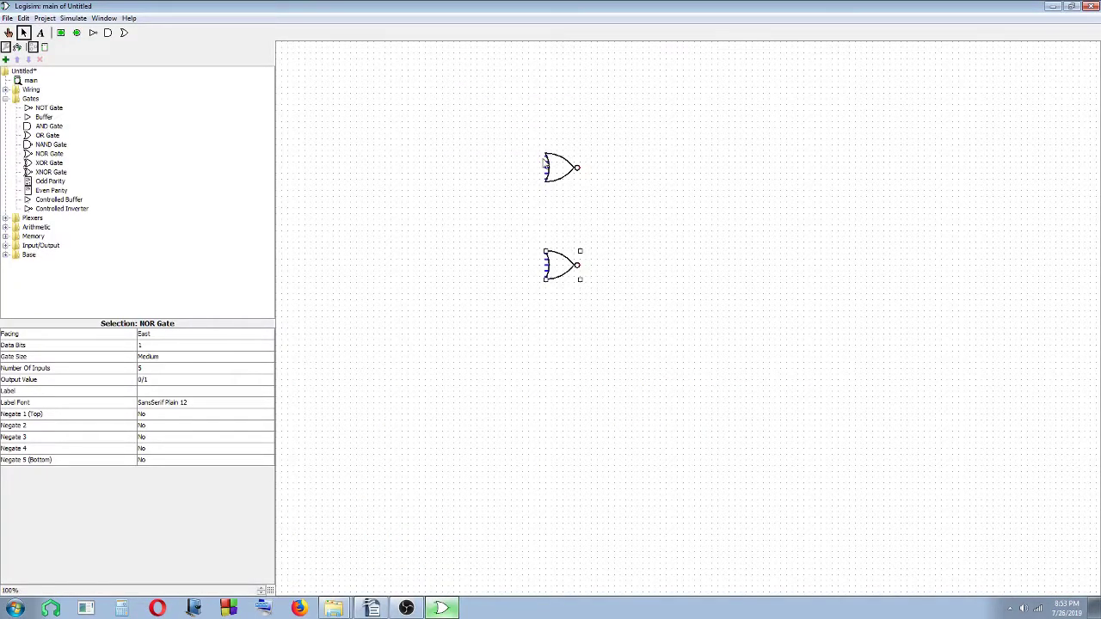
left_click_drag(545, 158, 470, 158)
left_click_drag(545, 278, 463, 278)
left_click(440, 609)
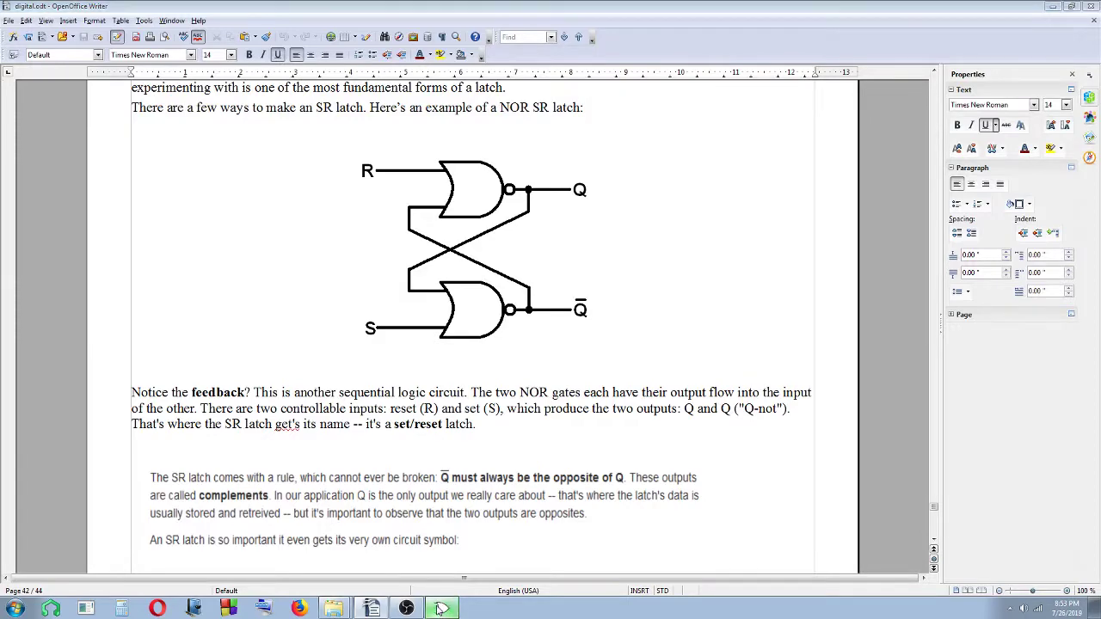
- Wire each NOR gate's output to the other gate's inner input, extending the outputs rightward
left_click(440, 610)
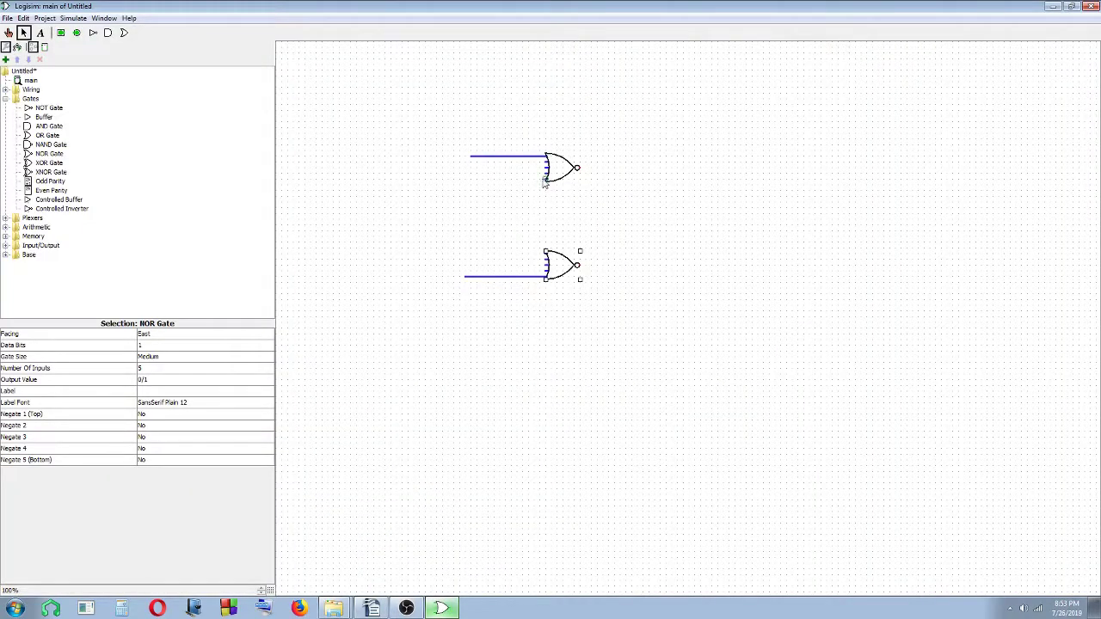
mouse_move(544, 180)
left_mouse_down()
mouse_move(519, 182)
mouse_move(524, 209)
mouse_move(634, 214)
mouse_move(639, 272)
mouse_move(609, 266)
mouse_move(671, 268)
left_mouse_up()
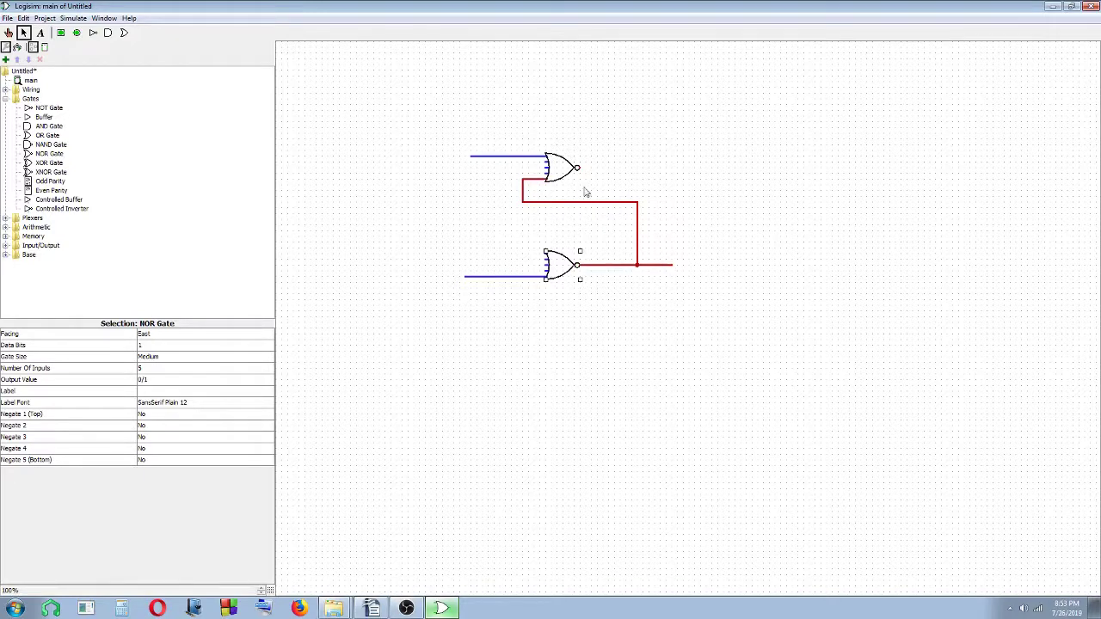
left_click_drag(578, 169, 685, 171)
left_click_drag(547, 255, 614, 168)
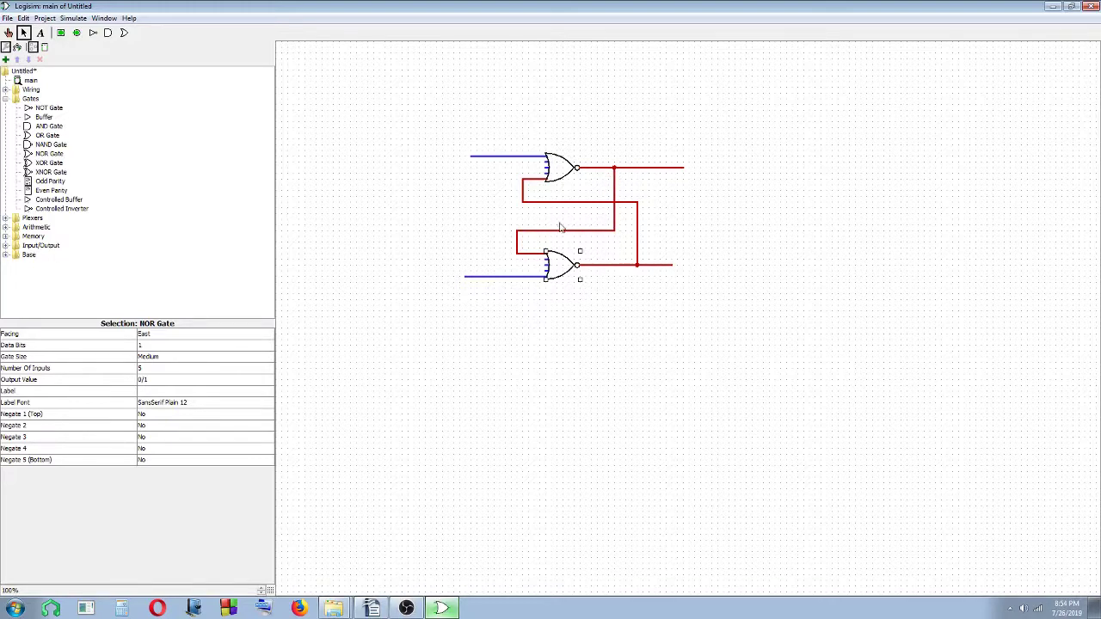
- Attach input pins to the left ends of the top and bottom input wires
left_click(60, 33)
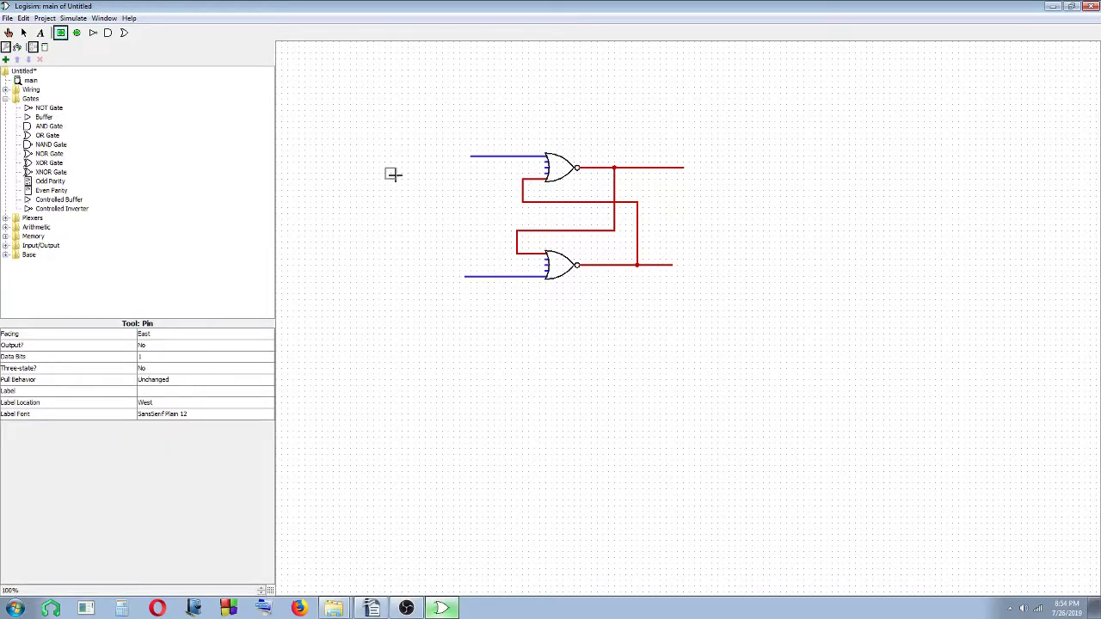
left_click(464, 157)
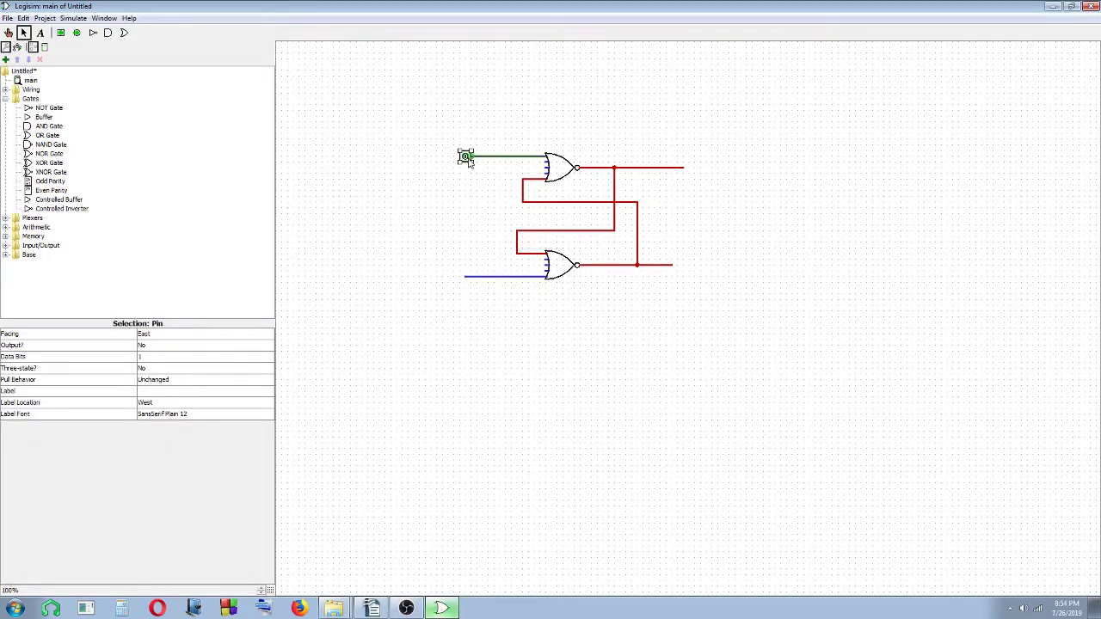
left_click(61, 35)
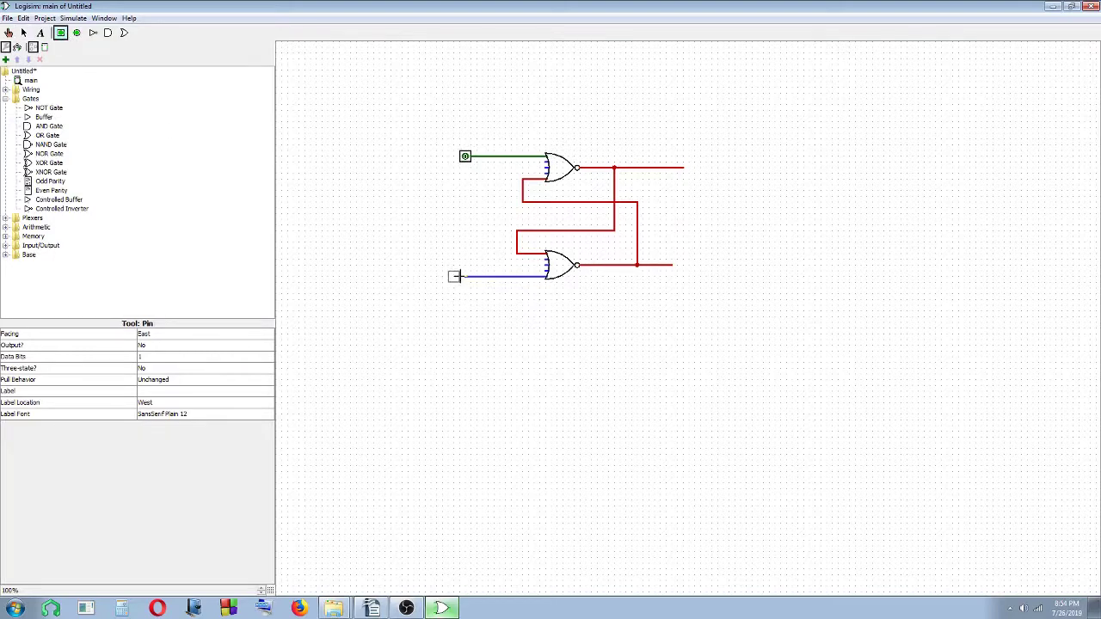
left_click(460, 276)
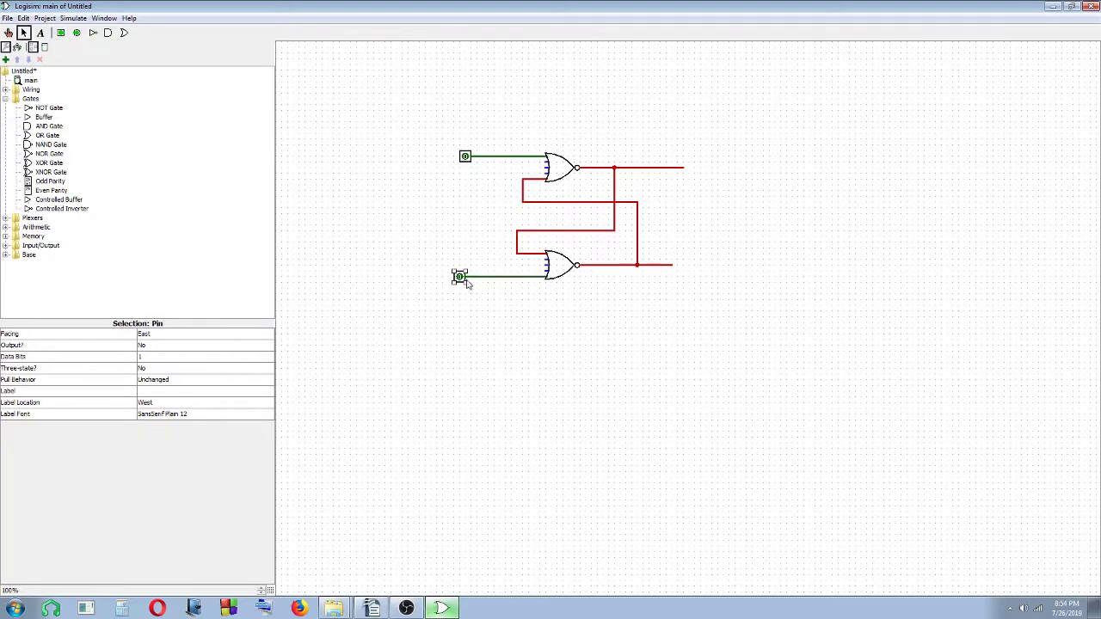
- Attach output pins to the right ends of both output wires, then recheck the Writer diagram
left_click(75, 34)
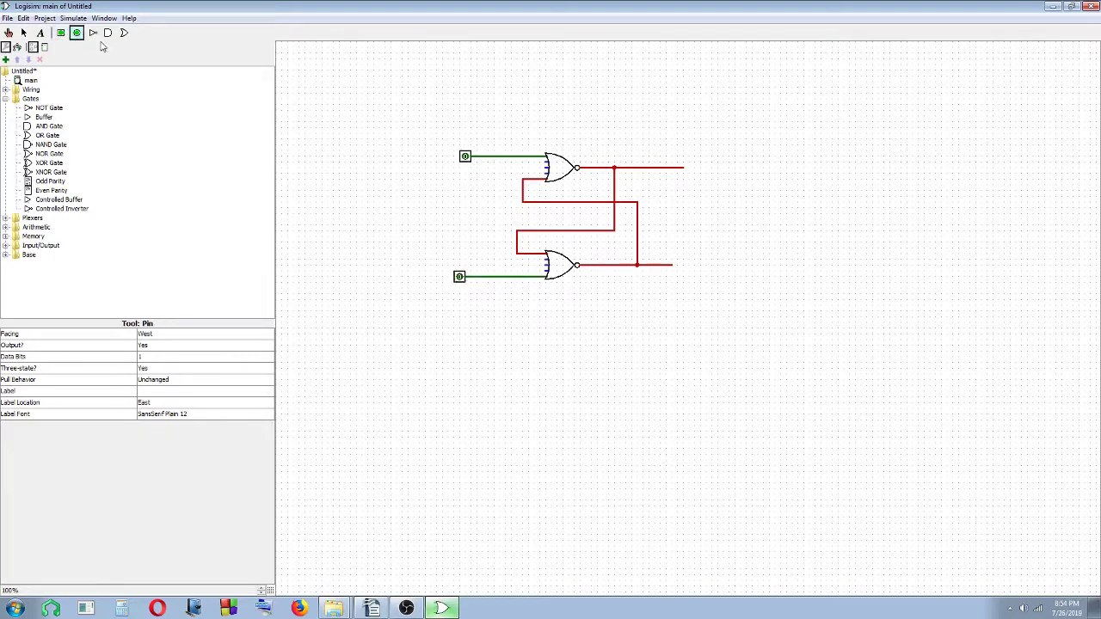
left_click(688, 168)
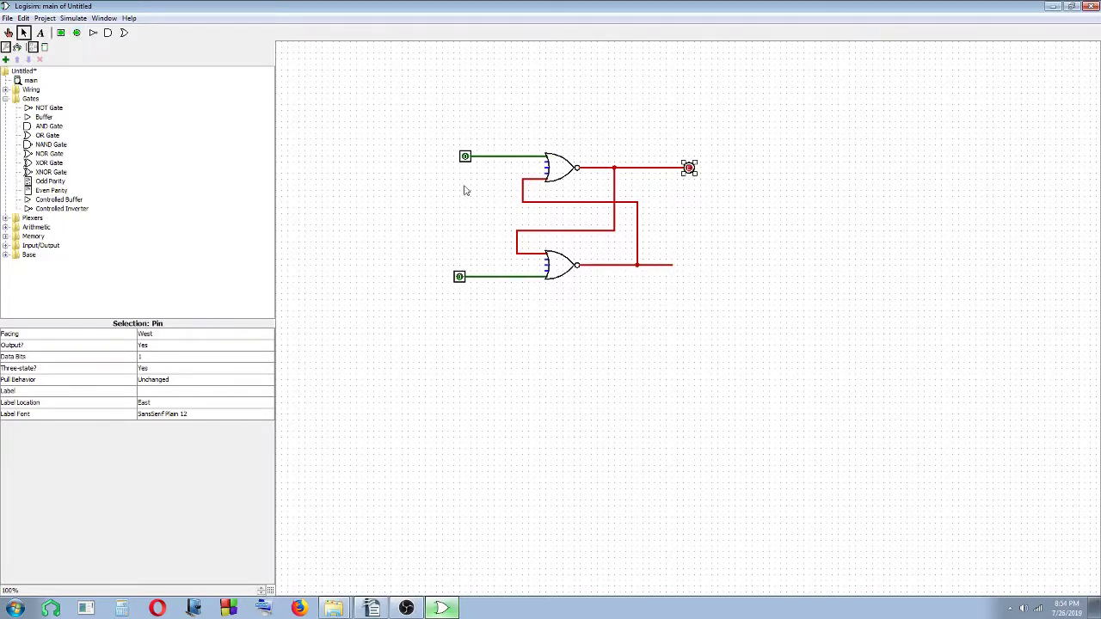
left_click(76, 33)
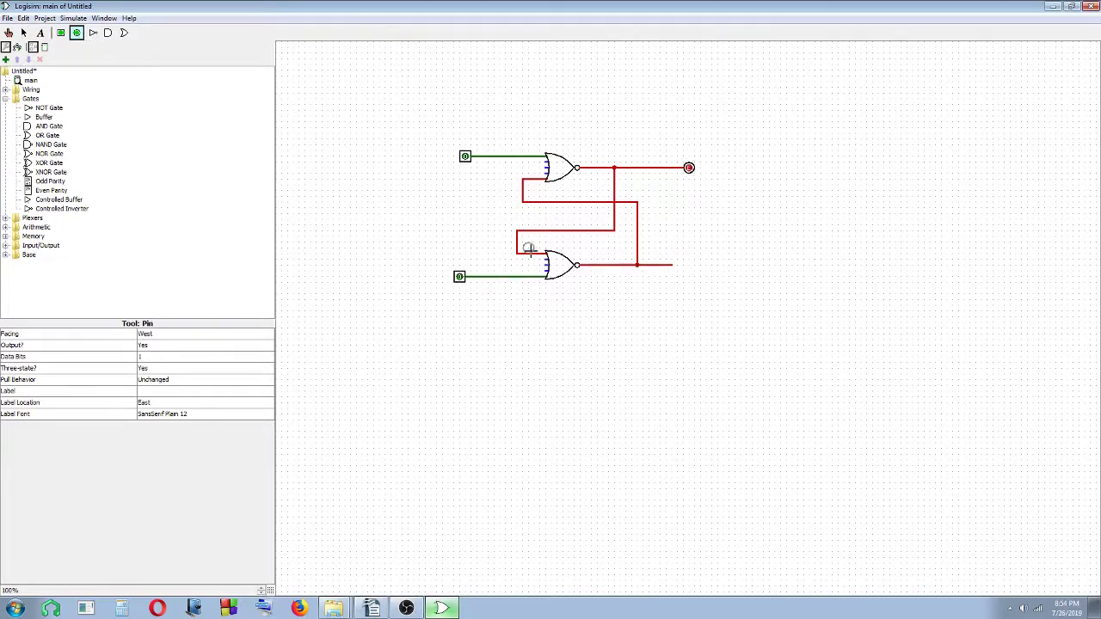
left_click(677, 265)
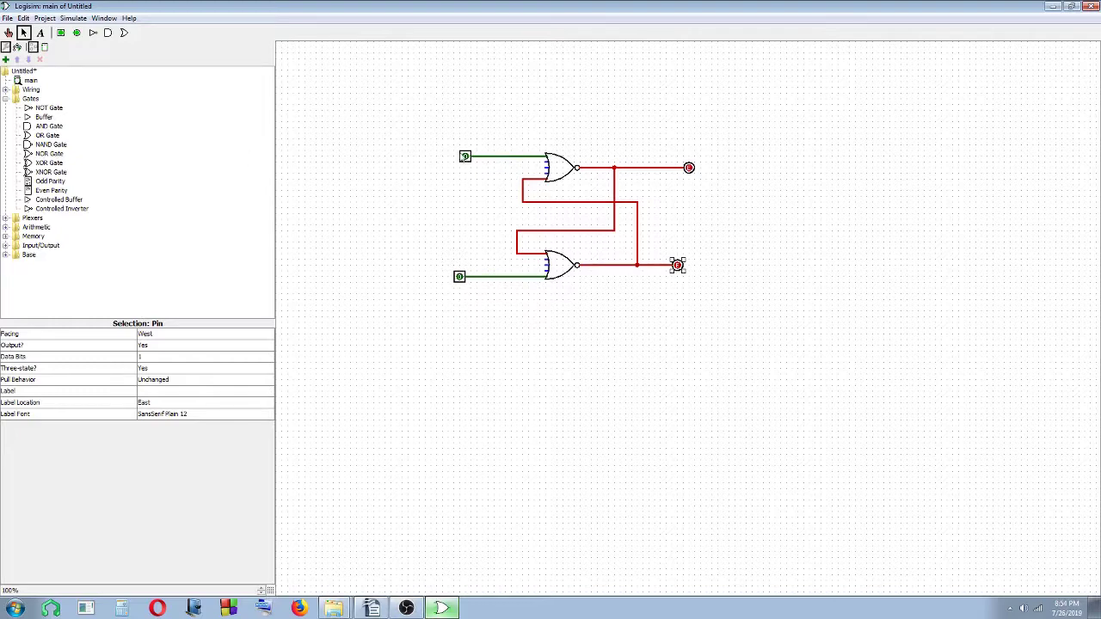
left_click(372, 608)
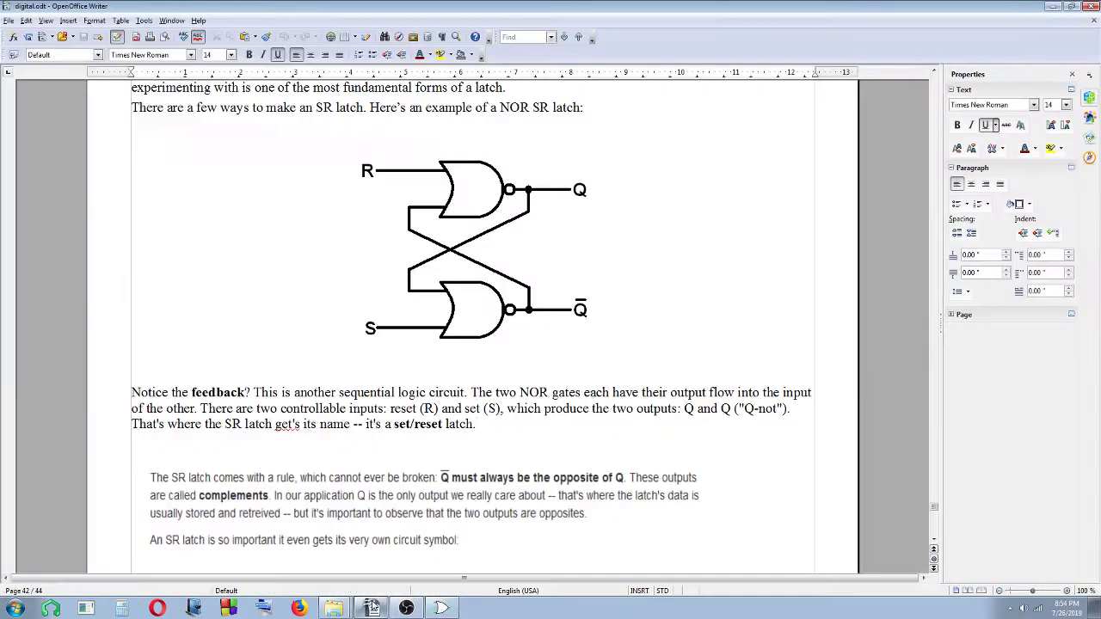
left_click(372, 608)
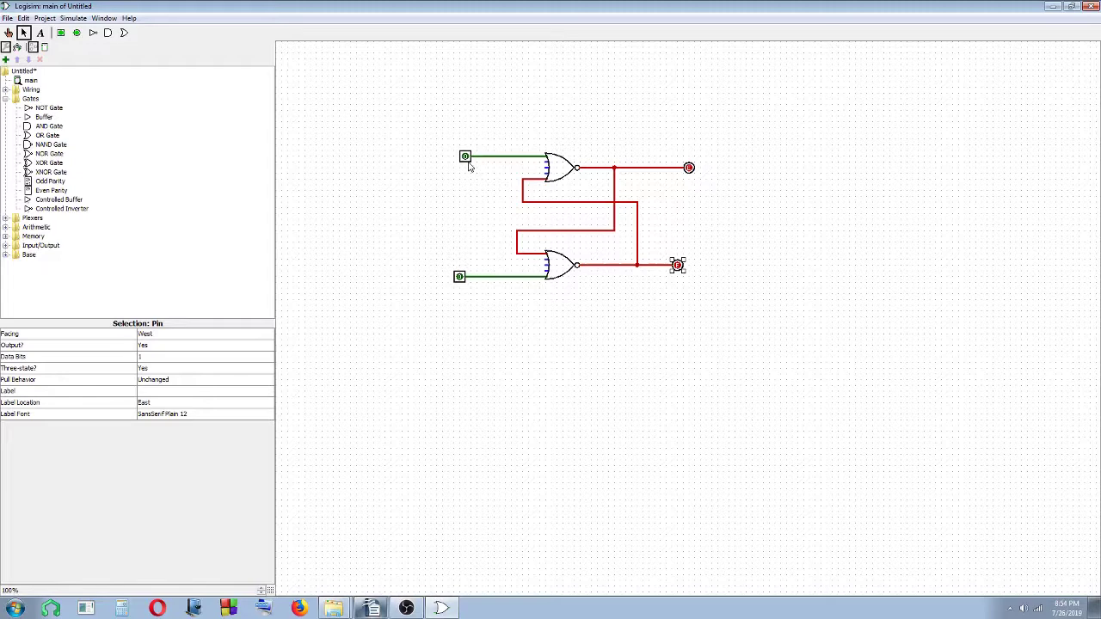
left_click(465, 160)
- Label the upper input pin R through its attributes
right_click(468, 156)
left_click(510, 174)
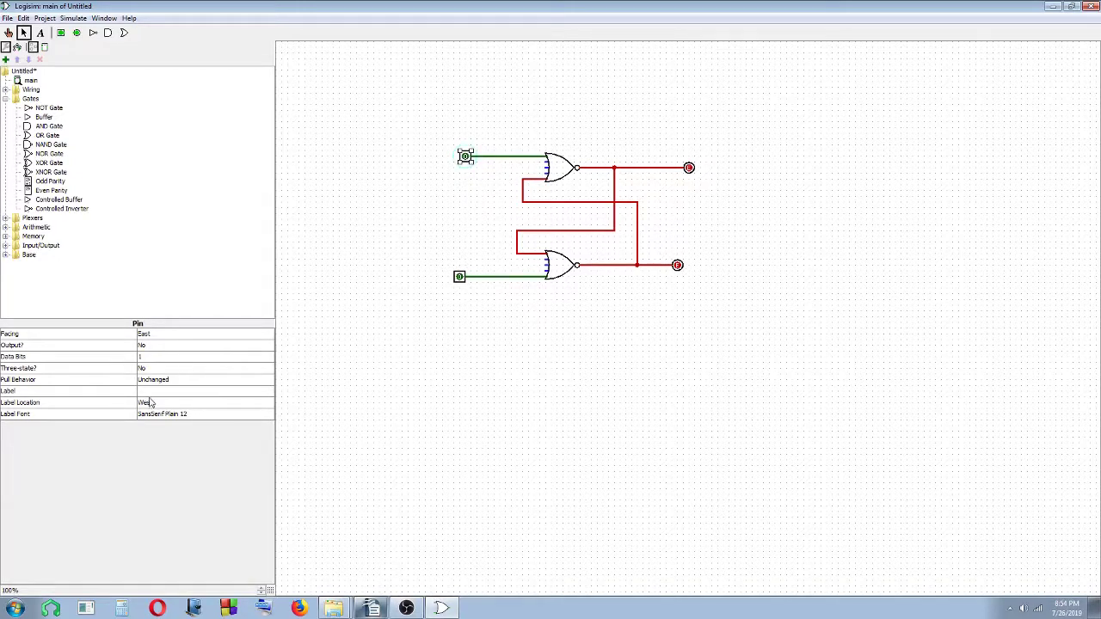
left_click(149, 392)
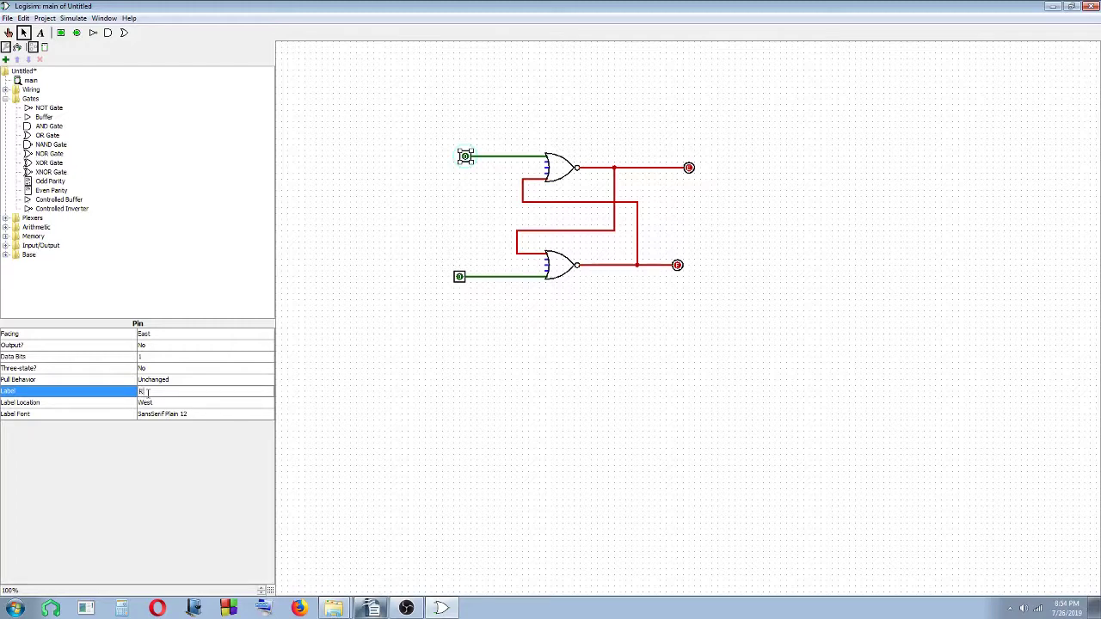
type("R")
left_click(148, 401)
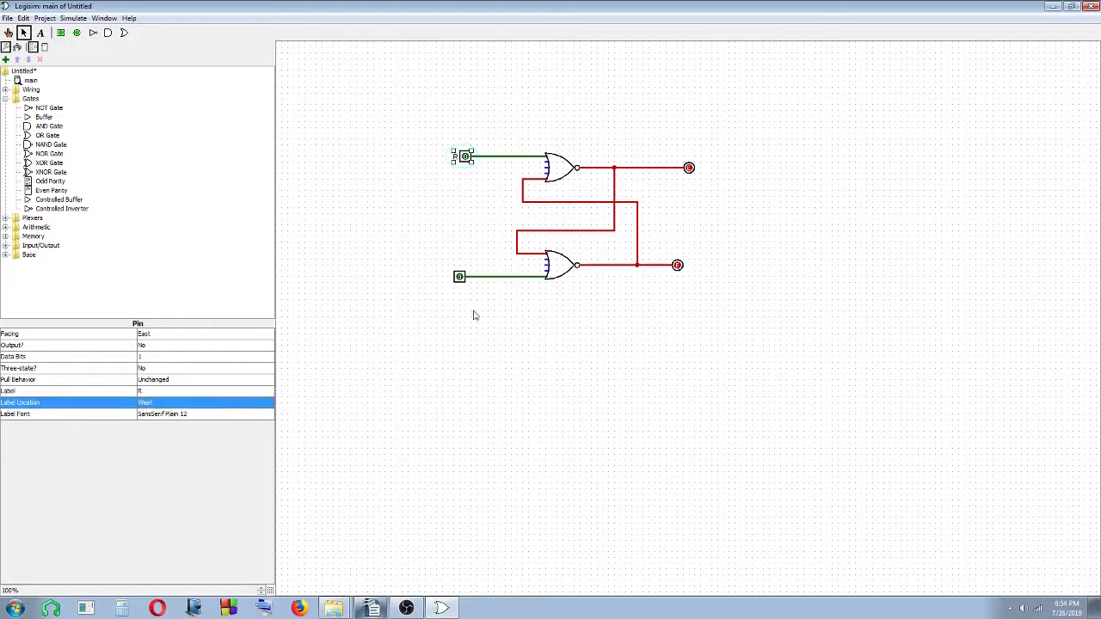
- Label the lower input pin S, then glance at the Writer reference diagram
left_click(461, 279)
right_click(461, 281)
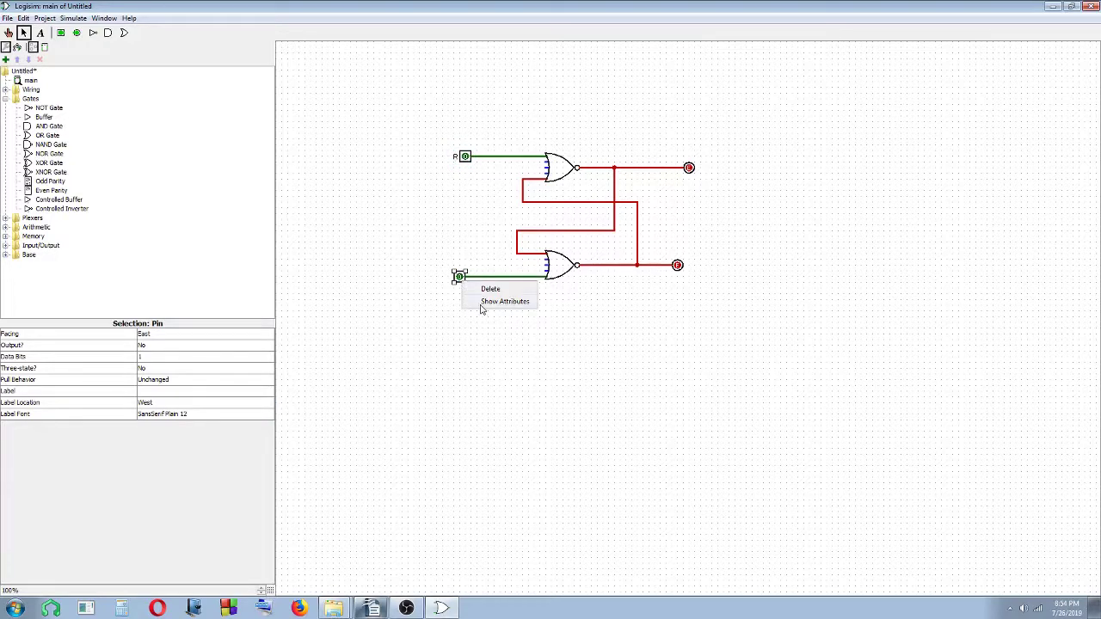
left_click(486, 302)
left_click(169, 392)
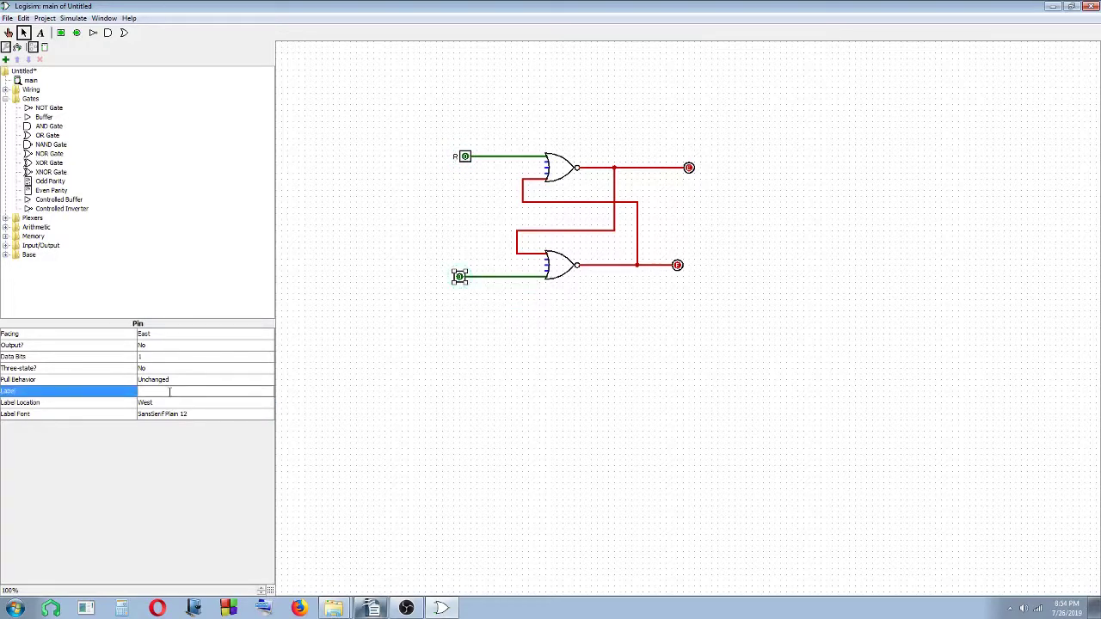
key("Return")
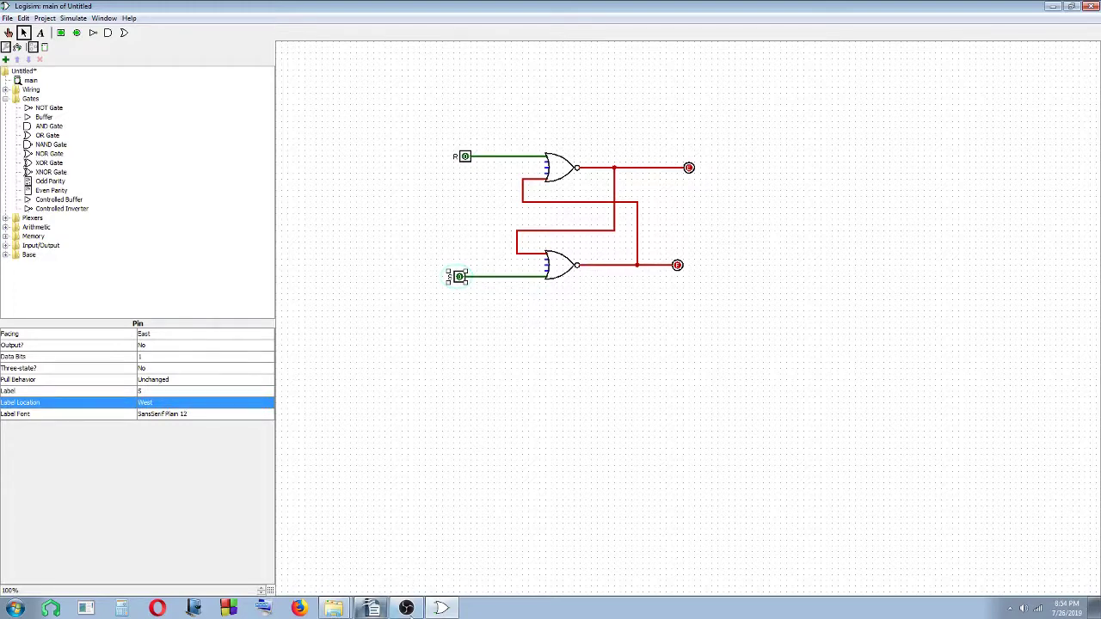
left_click(372, 609)
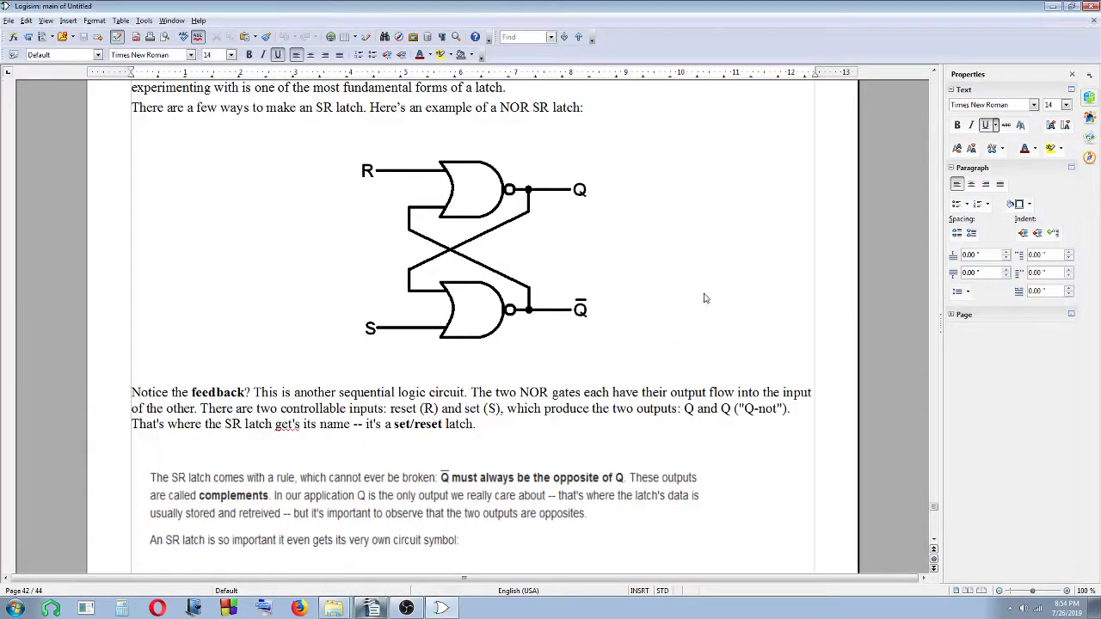
key("alt+Tab")
- Label the upper output pin Q through its attributes
left_click(689, 169)
right_click(691, 172)
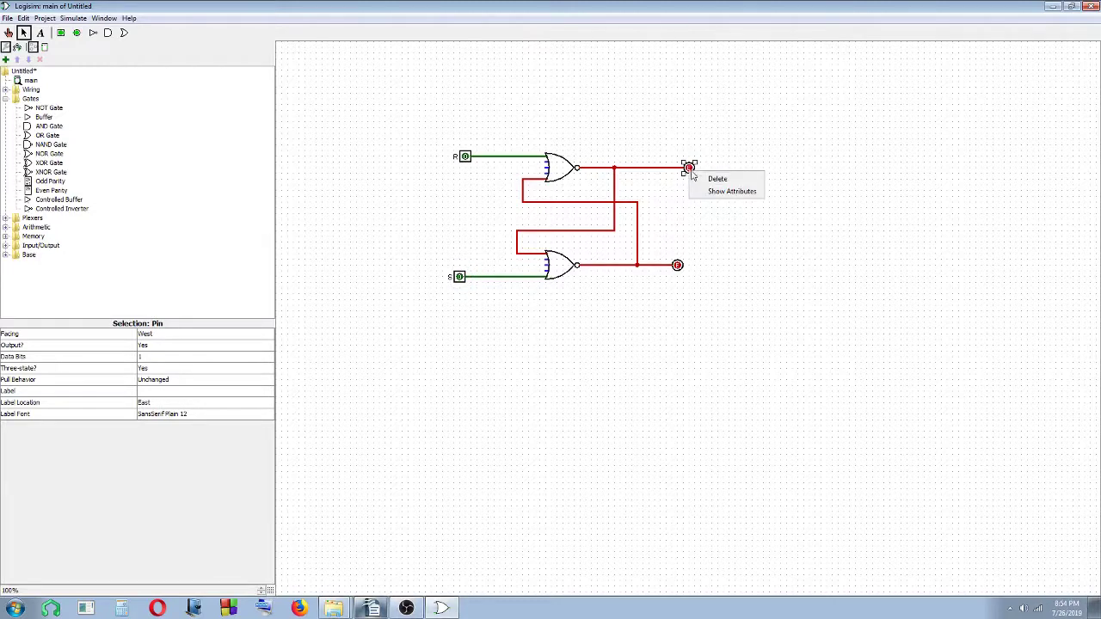
left_click(721, 197)
left_click(182, 393)
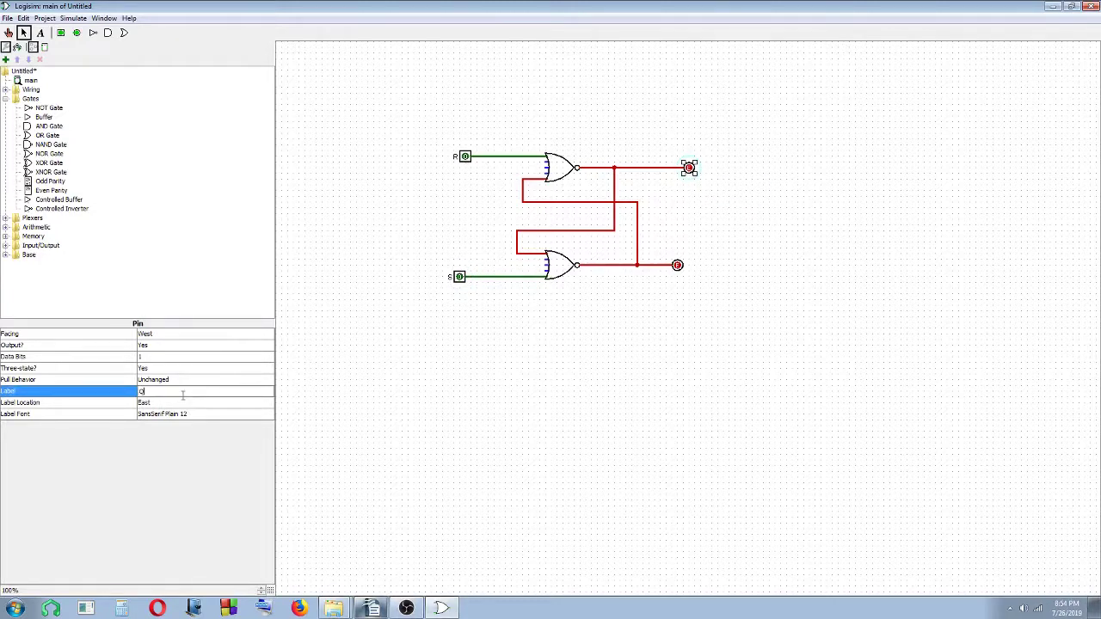
key("Return")
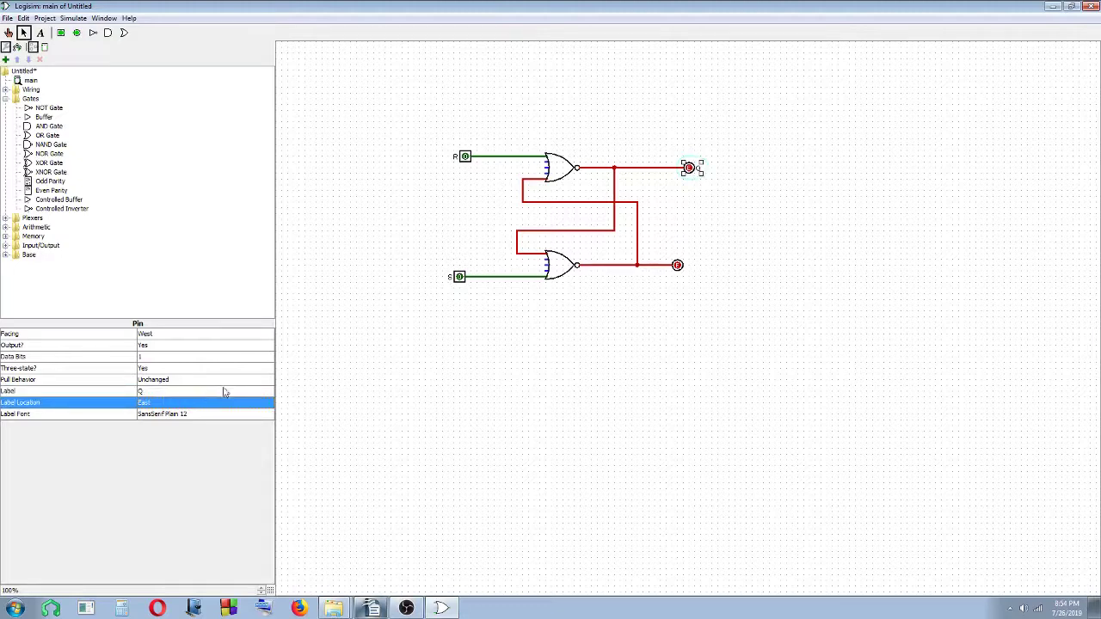
- Label the lower output pin 'not Q' and switch to the Writer reference document
left_click(678, 266)
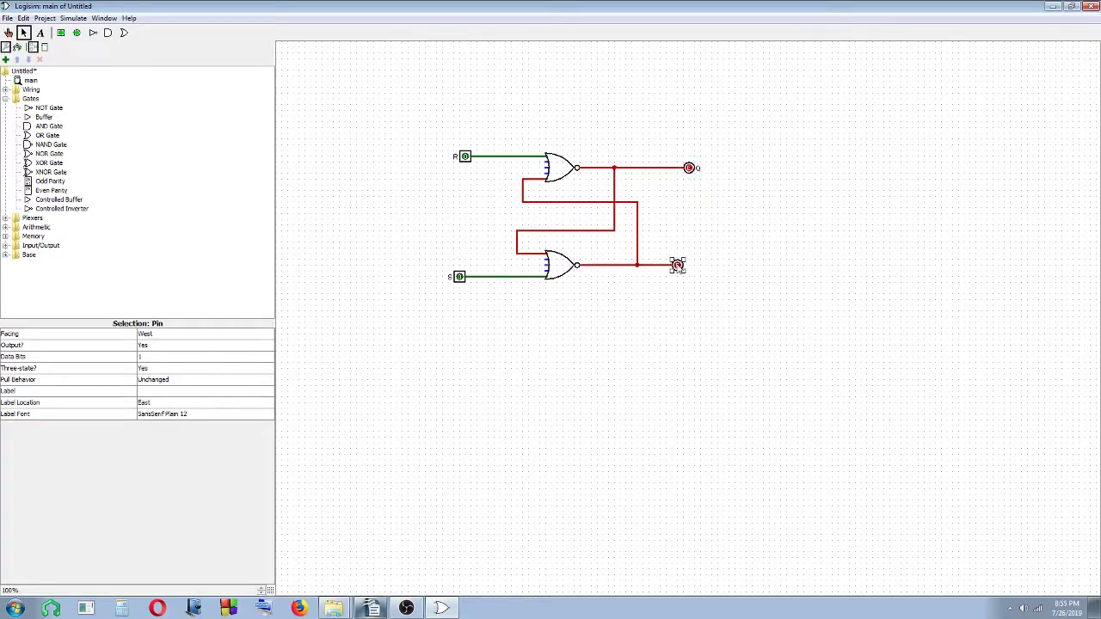
right_click(678, 267)
left_click(712, 287)
left_click(202, 389)
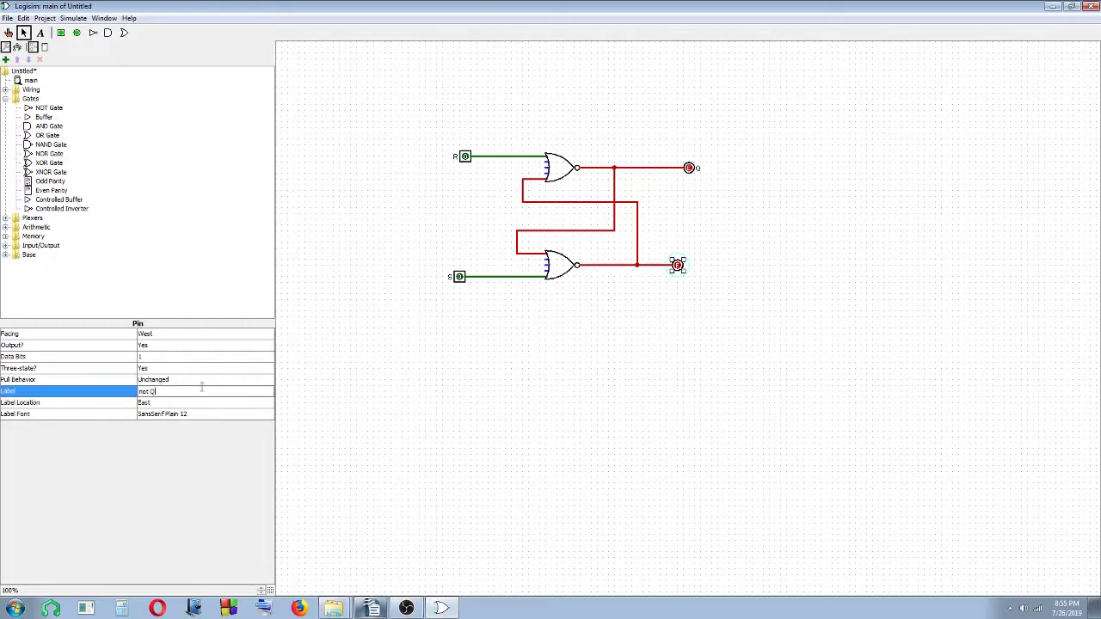
key("Return")
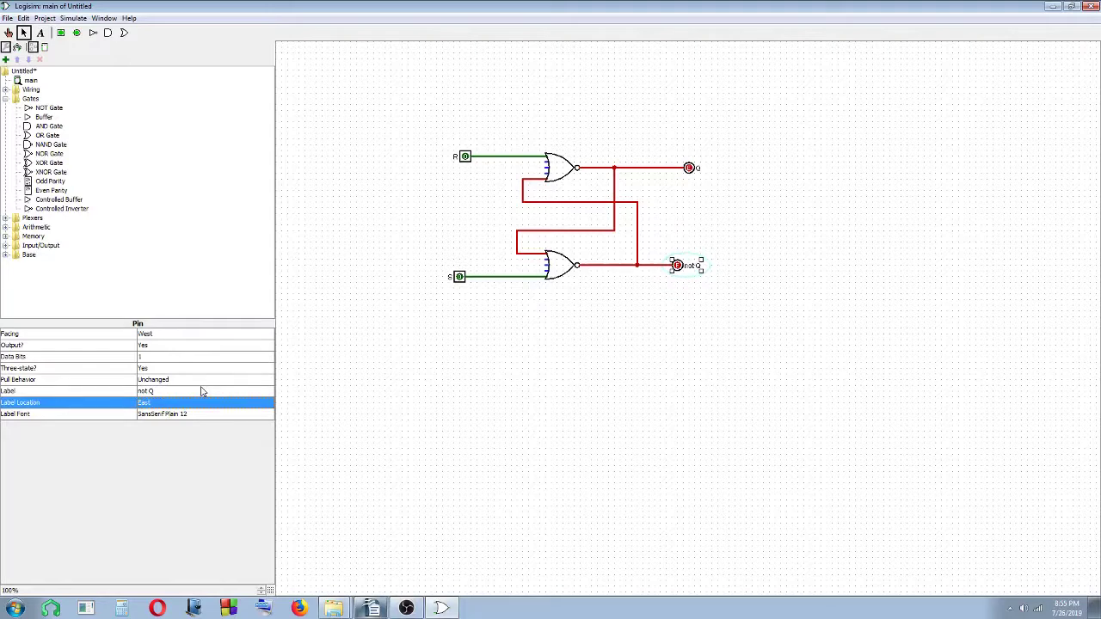
left_click(371, 609)
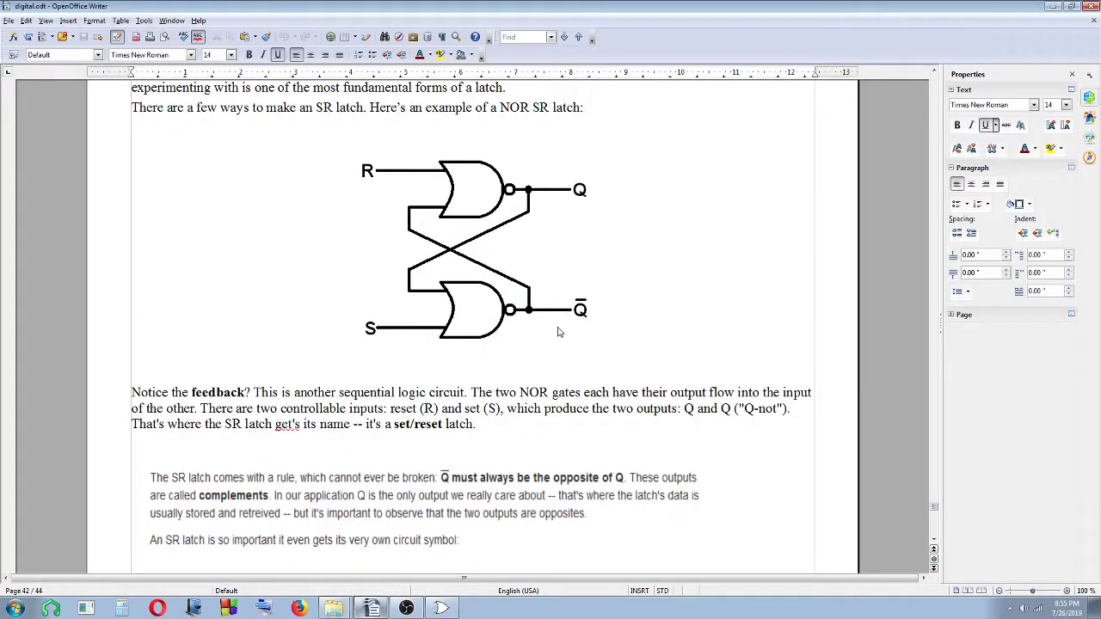
- Scroll Writer down to the SR latch state table, then minimize Writer to return to Logisim
scroll(557, 332, "down", 15)
scroll(558, 332, "down", 3)
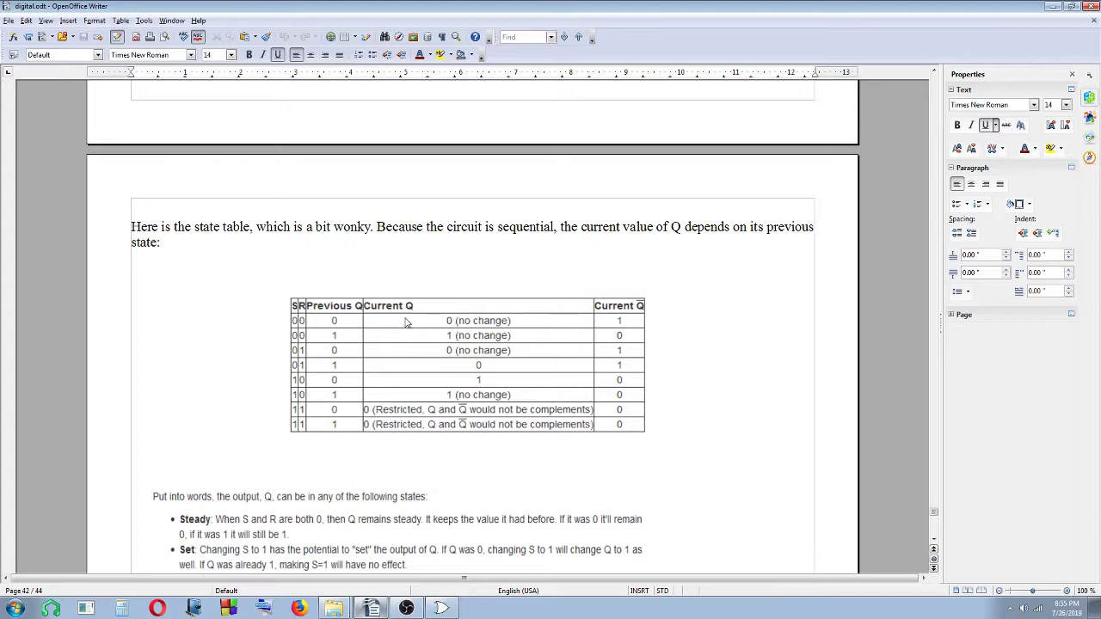
left_click(1053, 6)
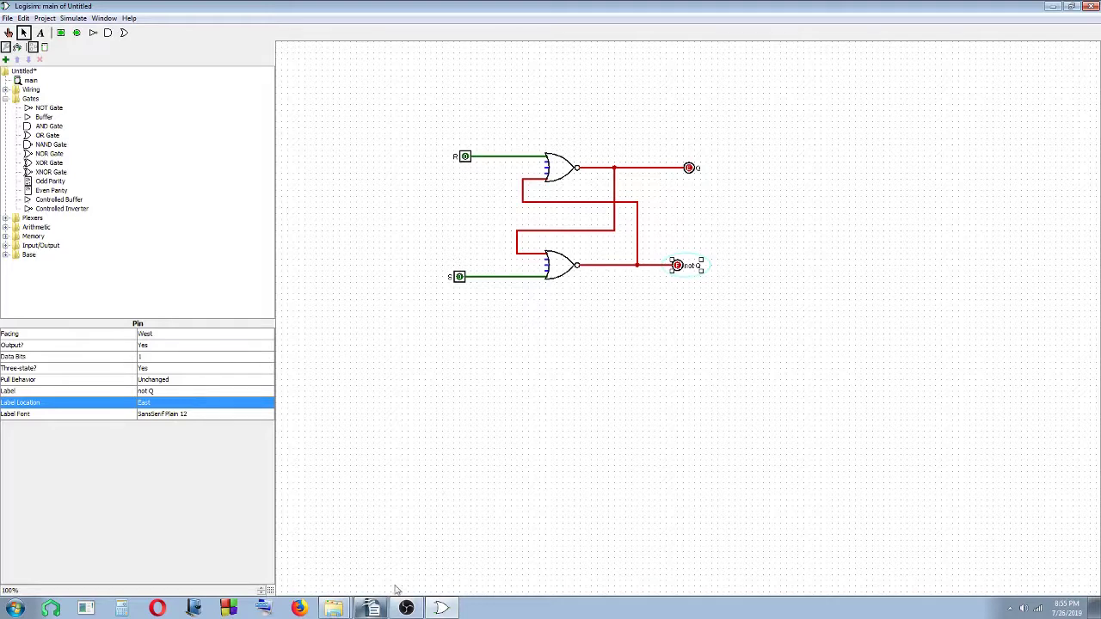
- With the Poke tool, toggle input R to 1 and check that not Q goes high and Q low against the state table
left_click(380, 610)
key("alt+Tab")
left_click(7, 33)
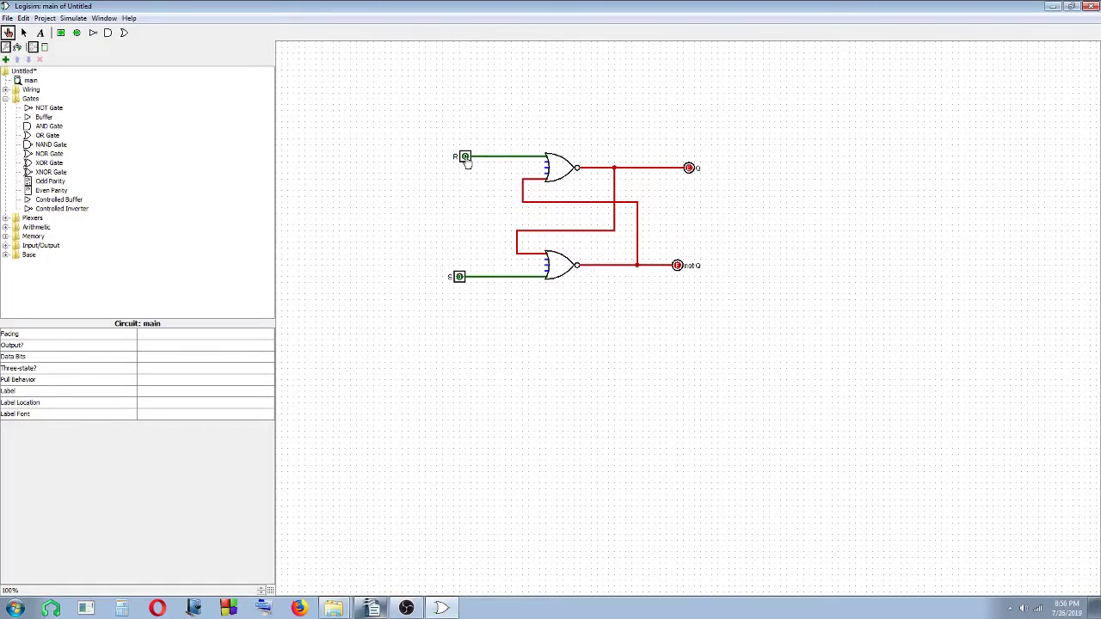
left_click(466, 160)
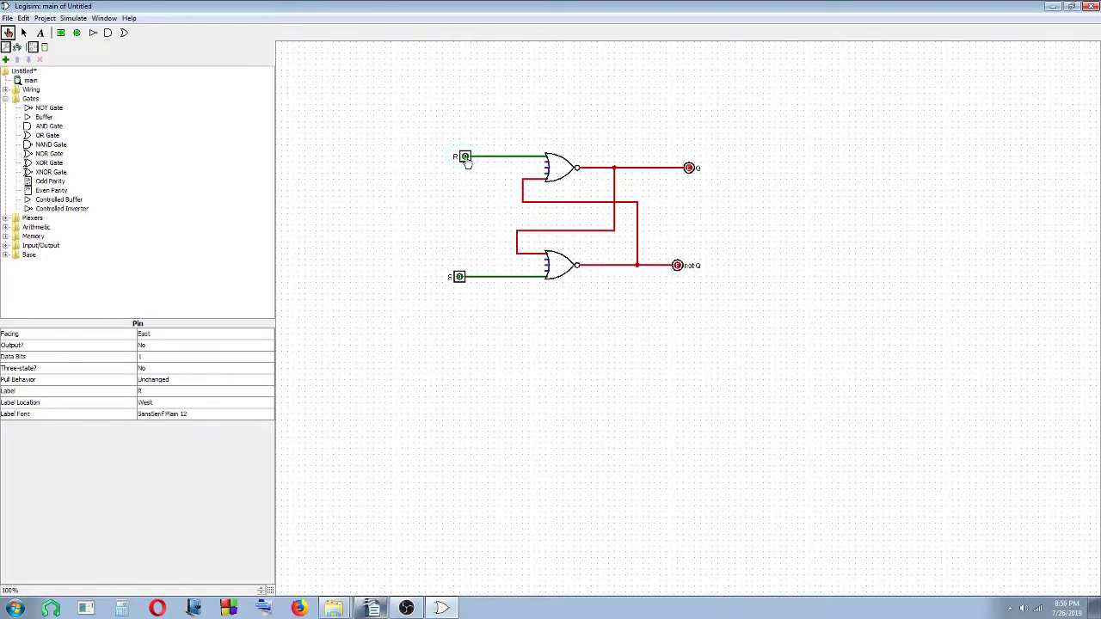
left_click(466, 160)
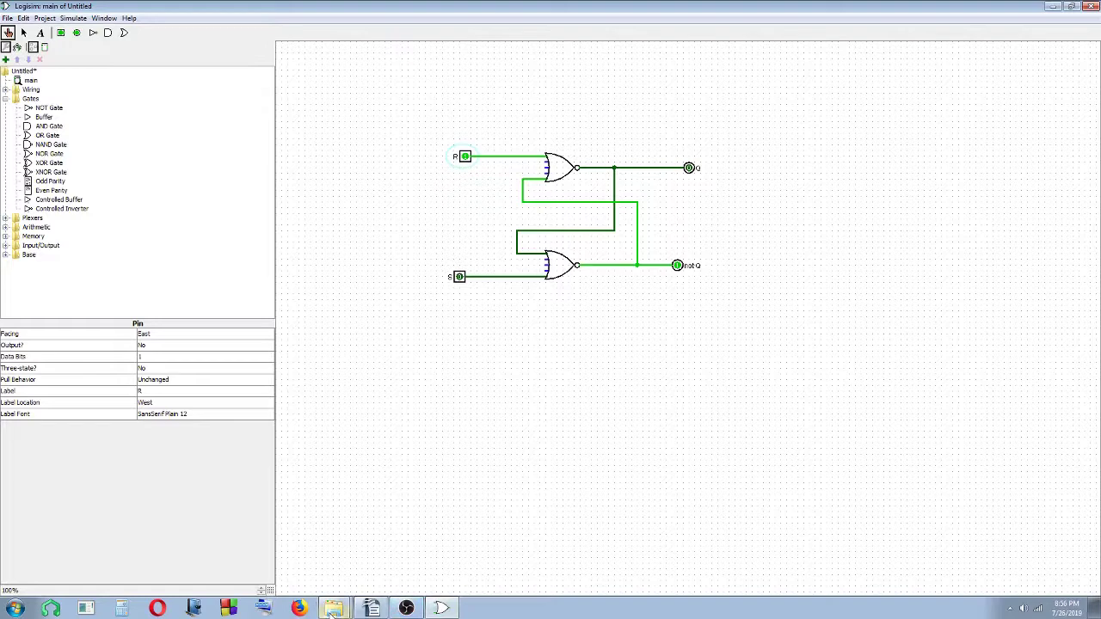
left_click(374, 611)
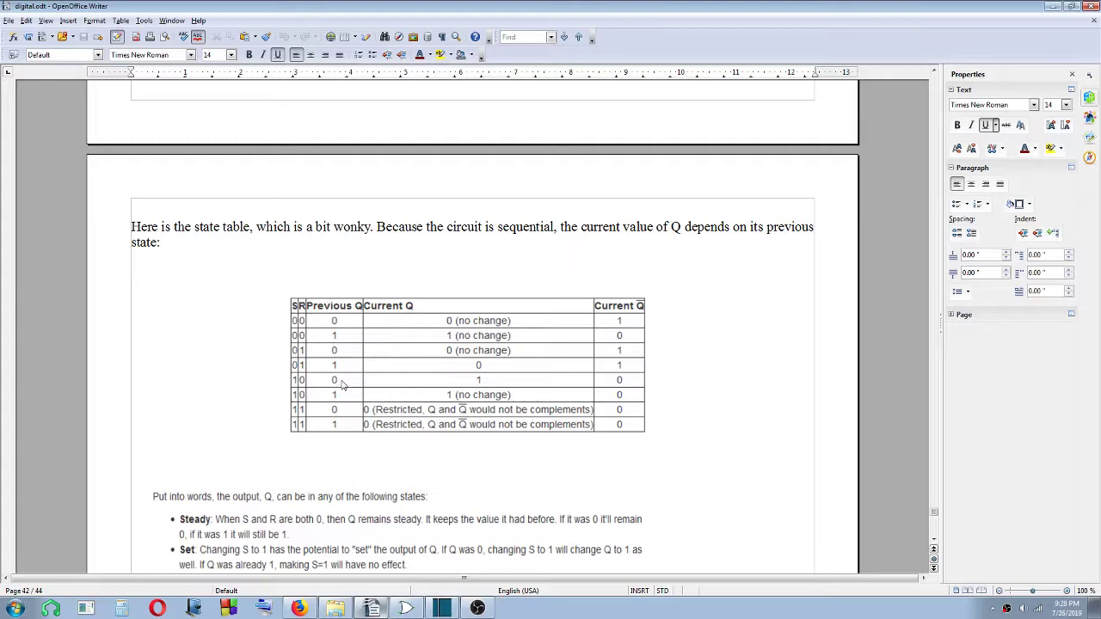
- Poke input S to 1 and R back to 0, driving Q high and not Q low
left_click(406, 609)
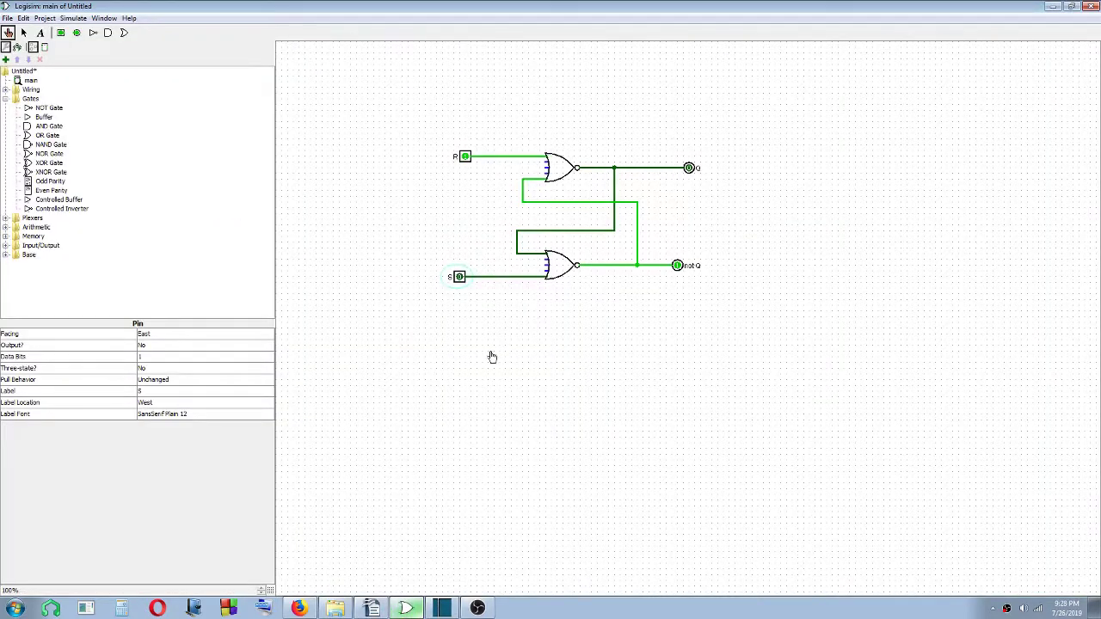
left_click(460, 278)
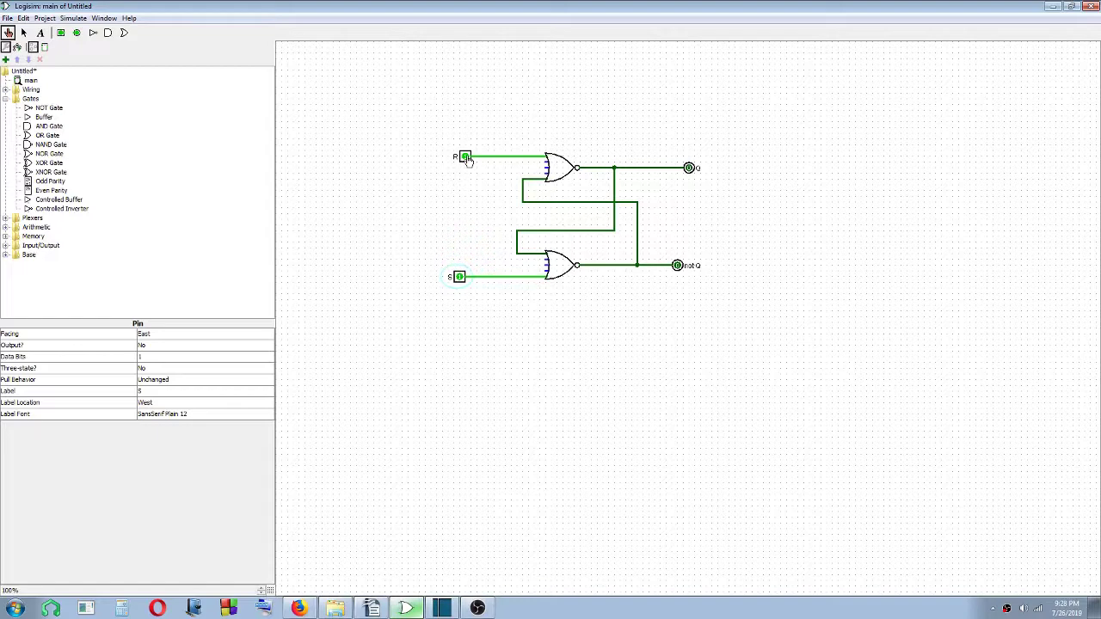
left_click(465, 158)
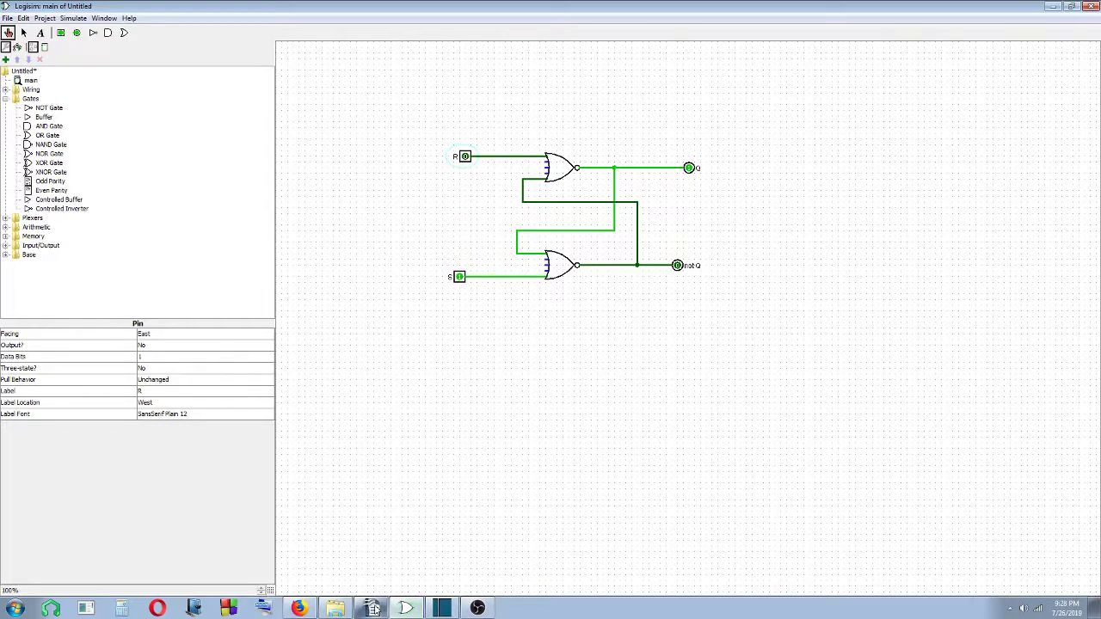
- Compare the new outputs with the Writer state table, then bring up OBS
left_click(371, 608)
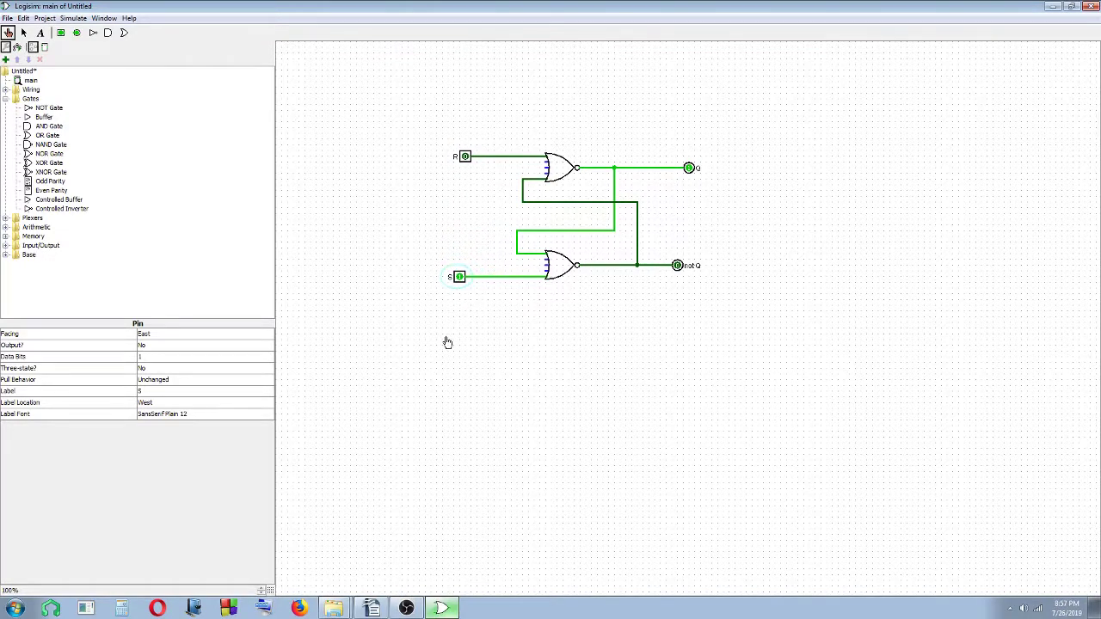
left_click(371, 608)
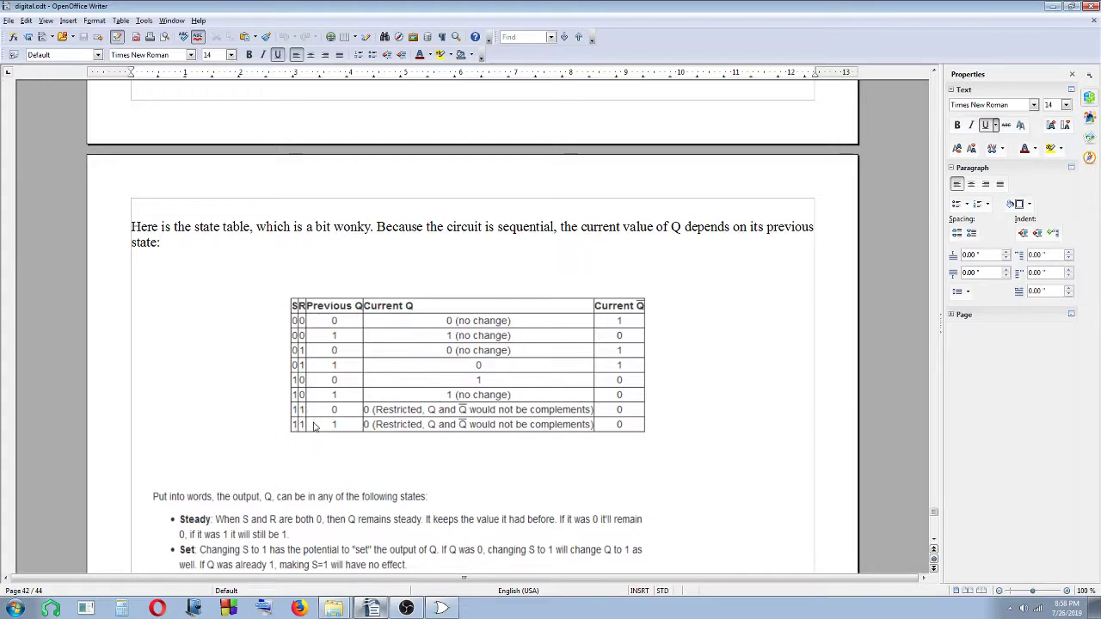
left_click(442, 609)
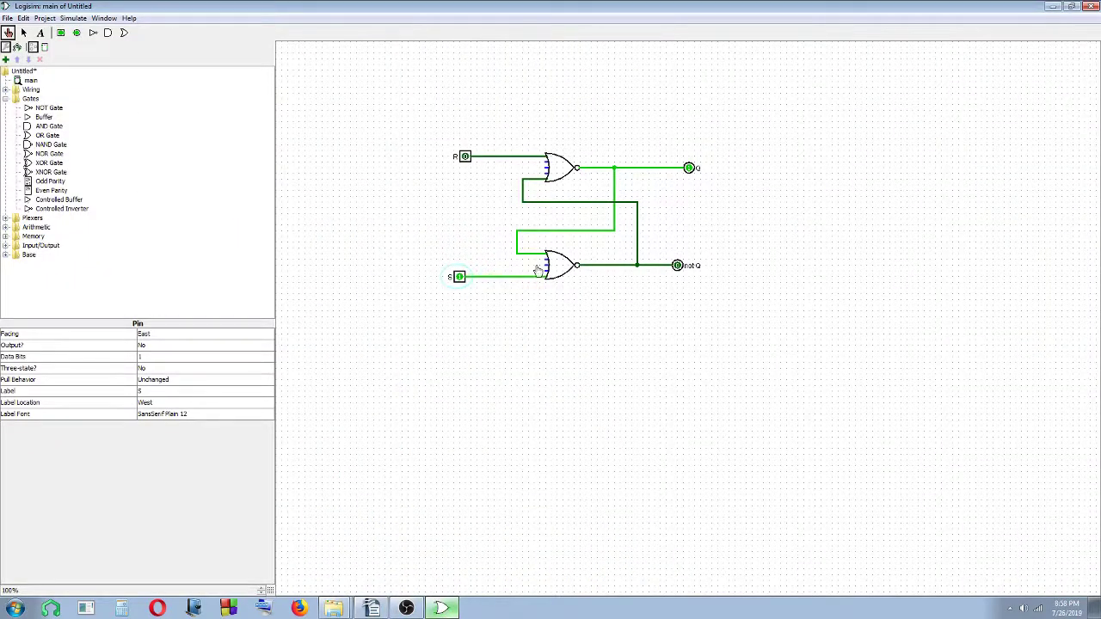
left_click(408, 609)
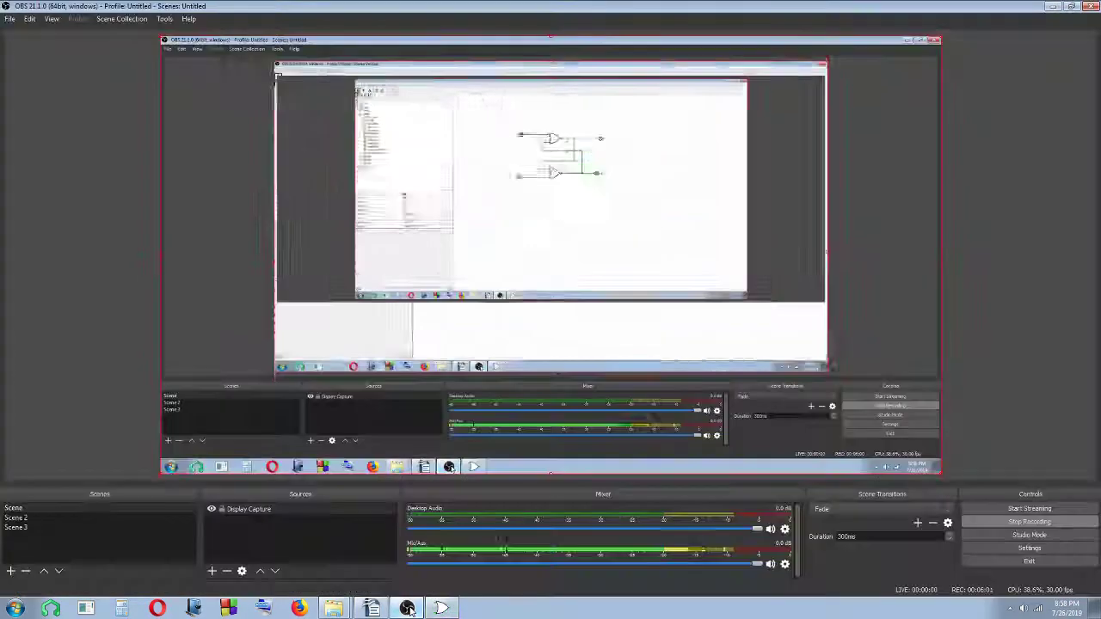